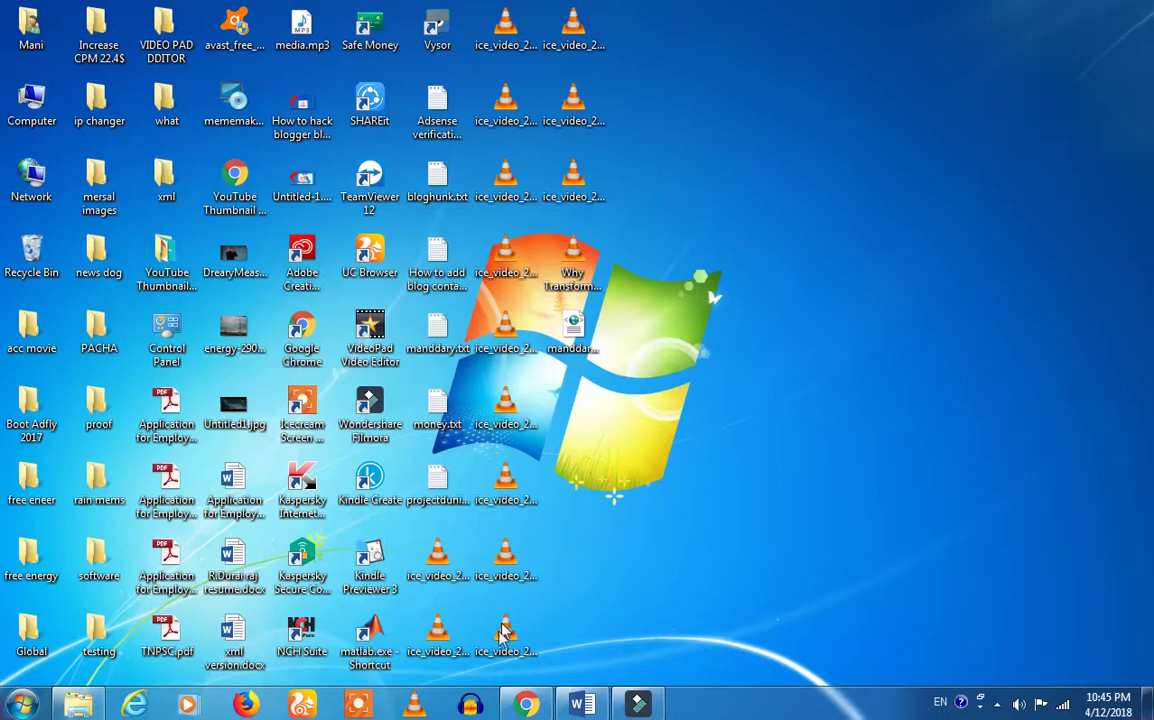
Step: Bring Chrome back and switch between the Blogger posts and Search Console tabs
left_click(526, 703)
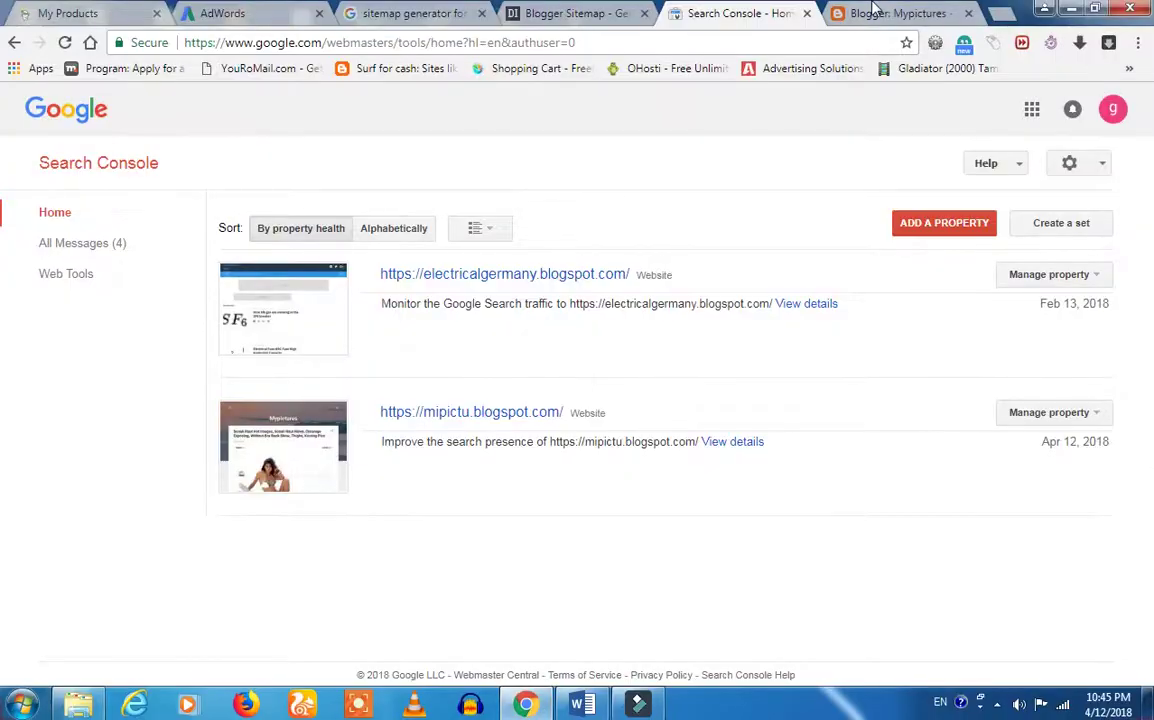
left_click(873, 12)
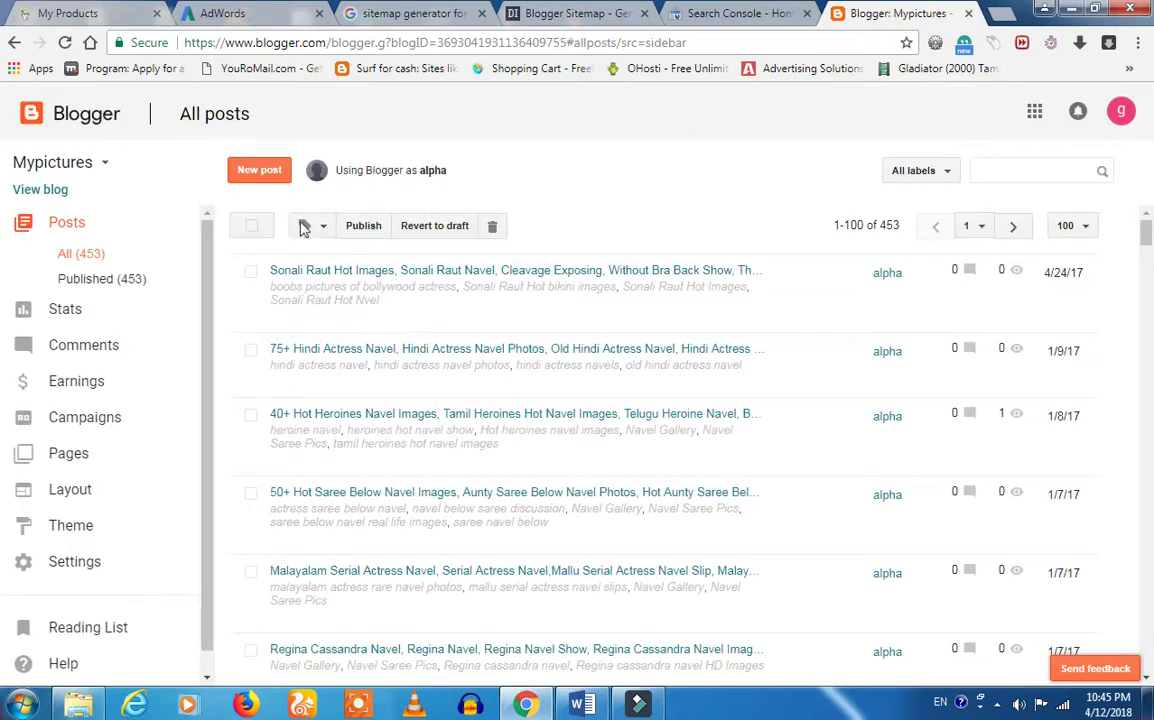
right_click(43, 196)
left_click(116, 224)
left_click(740, 12)
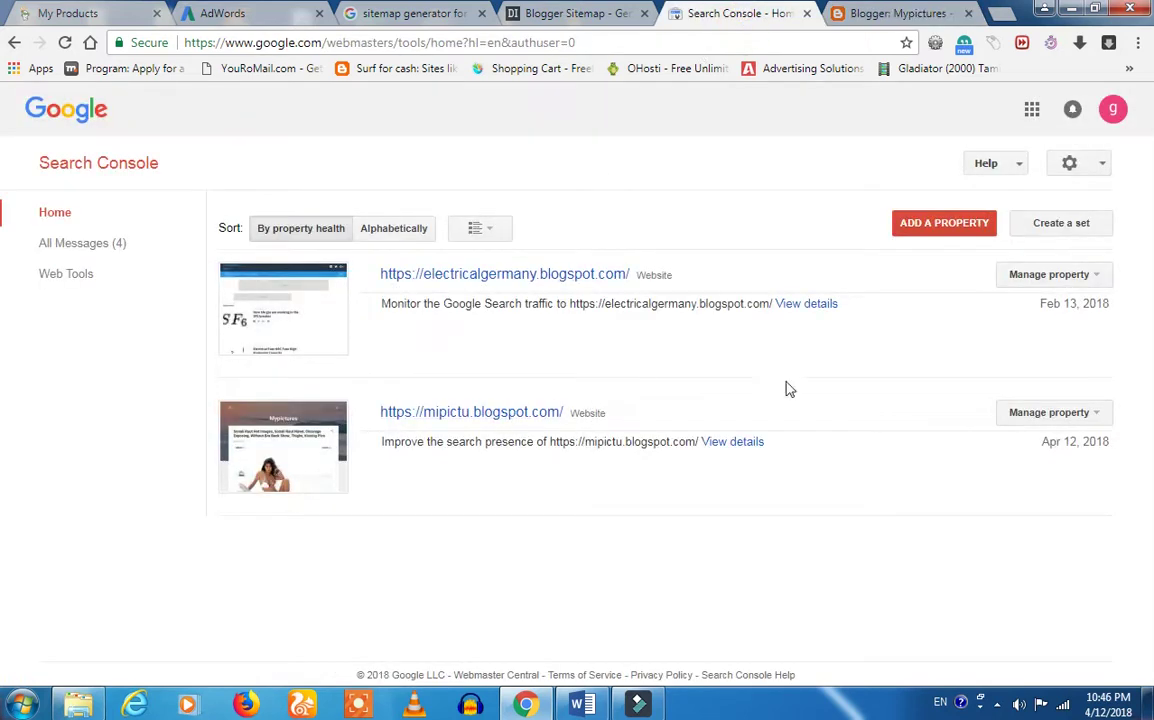
left_click(900, 13)
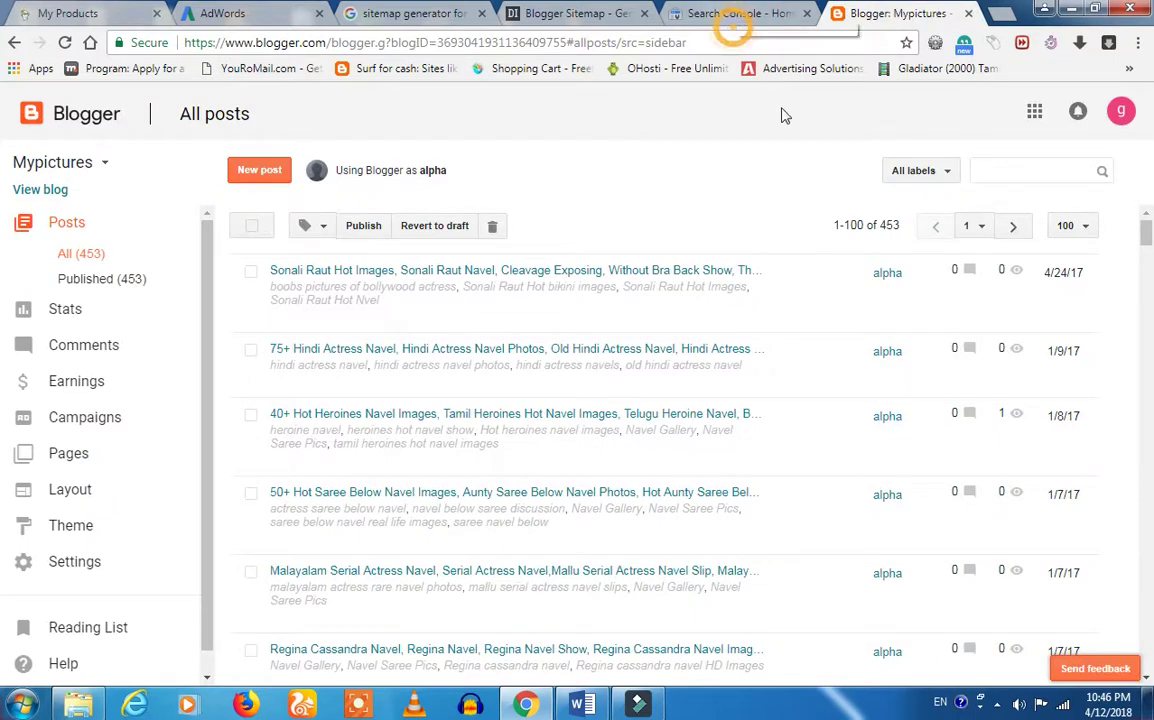
left_click(733, 20)
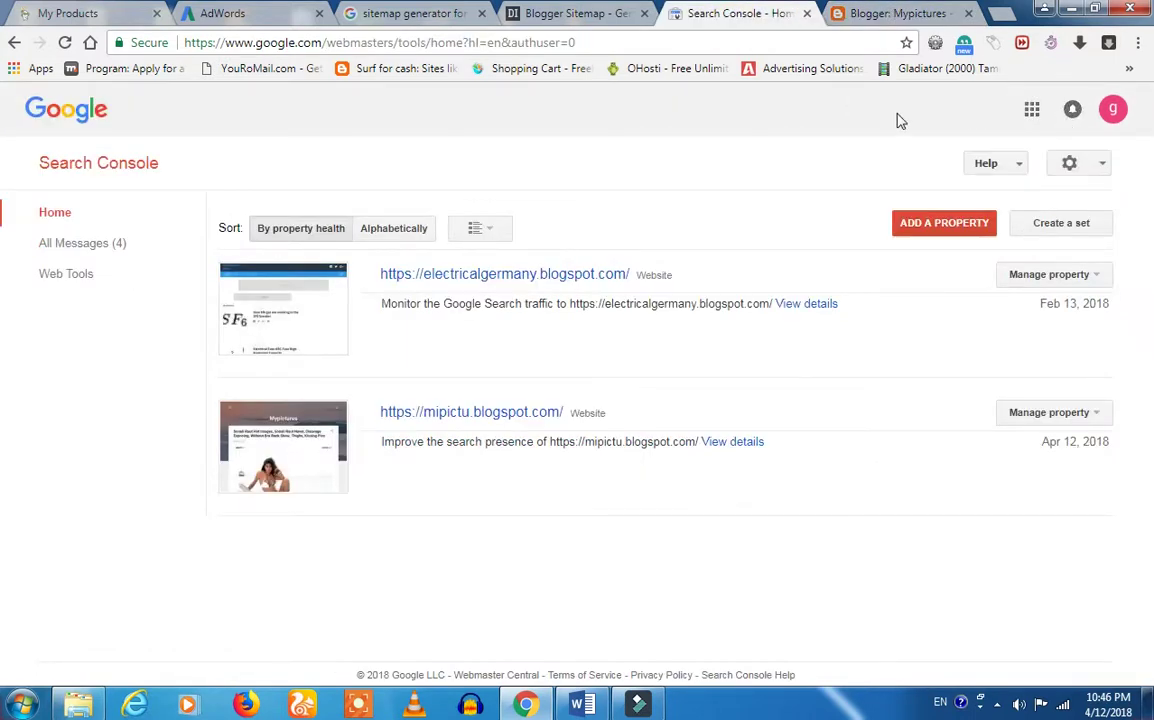
Step: Start adding a new property, cancel it, and return to the Mypictures list of 453 posts
left_click(932, 225)
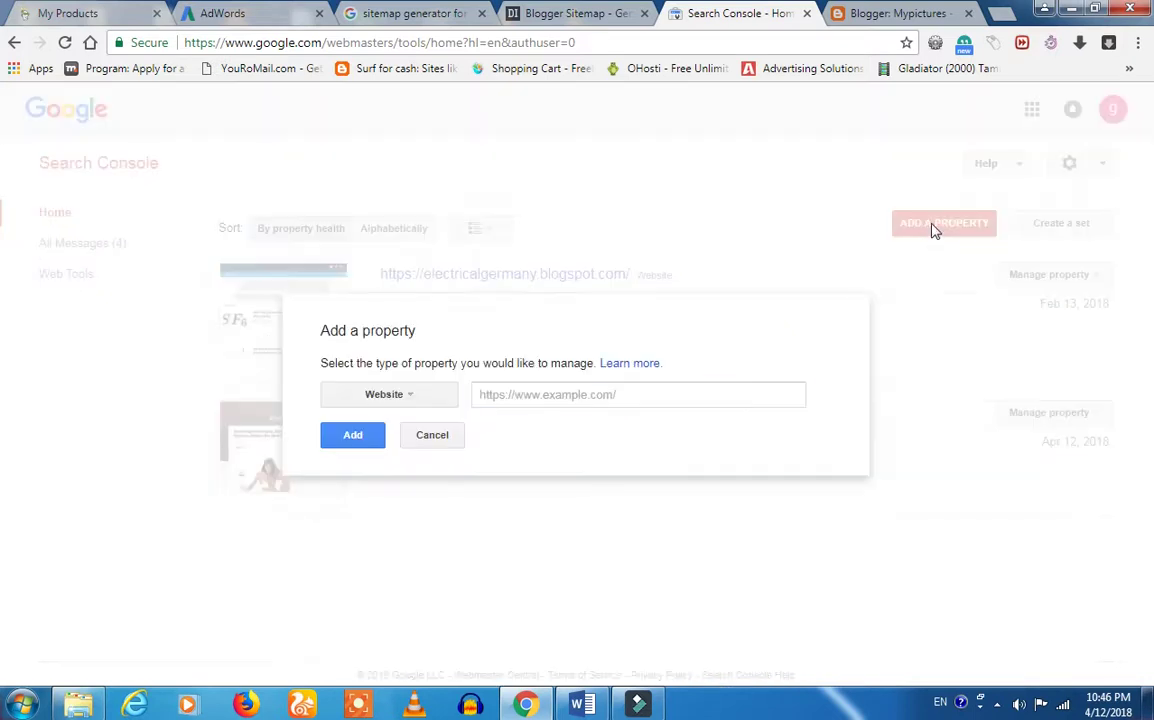
left_click(438, 438)
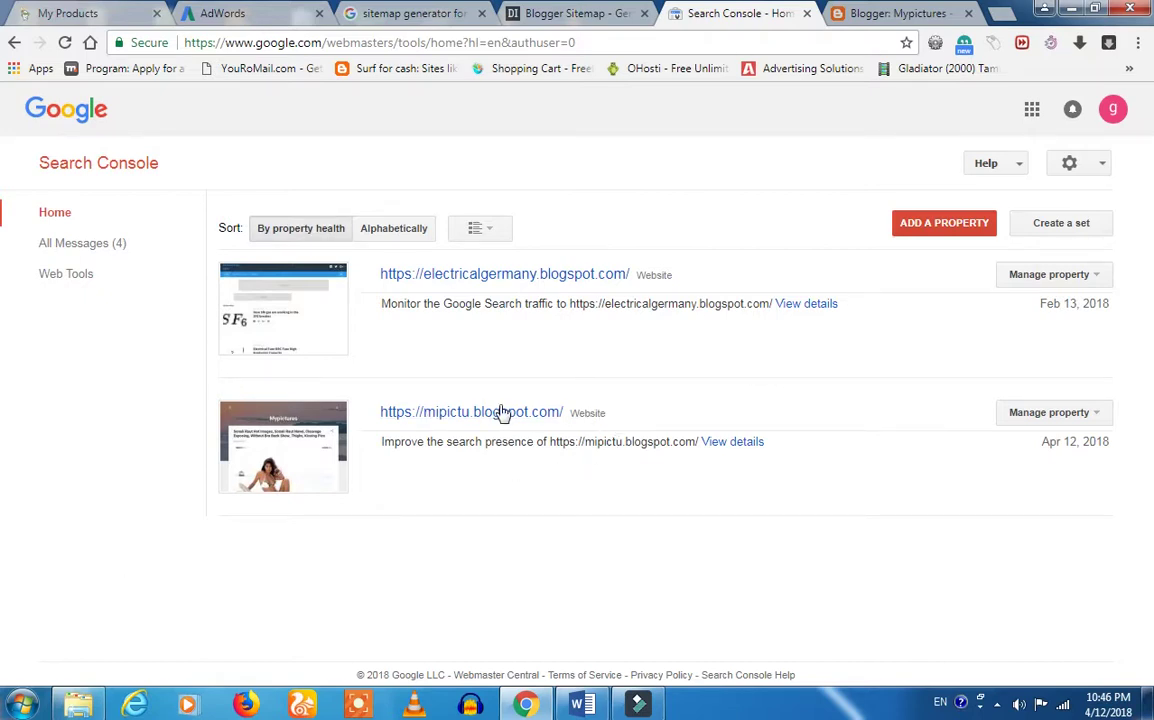
left_click(643, 410)
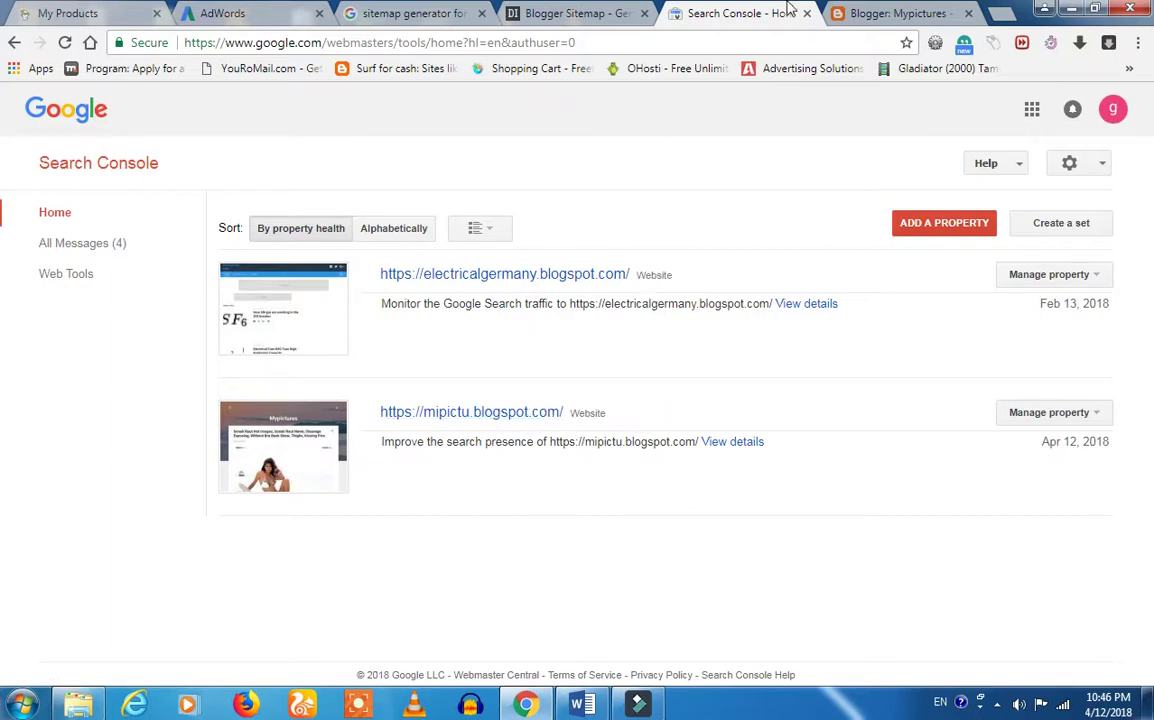
key("ctrl+Tab")
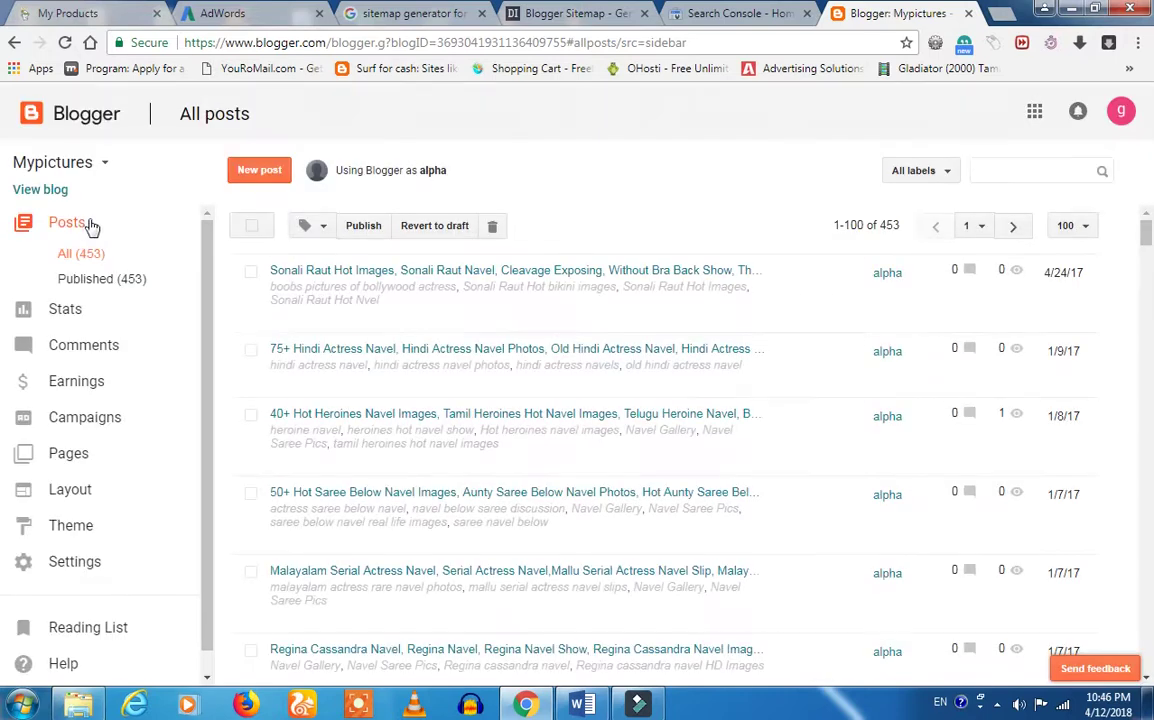
right_click(49, 190)
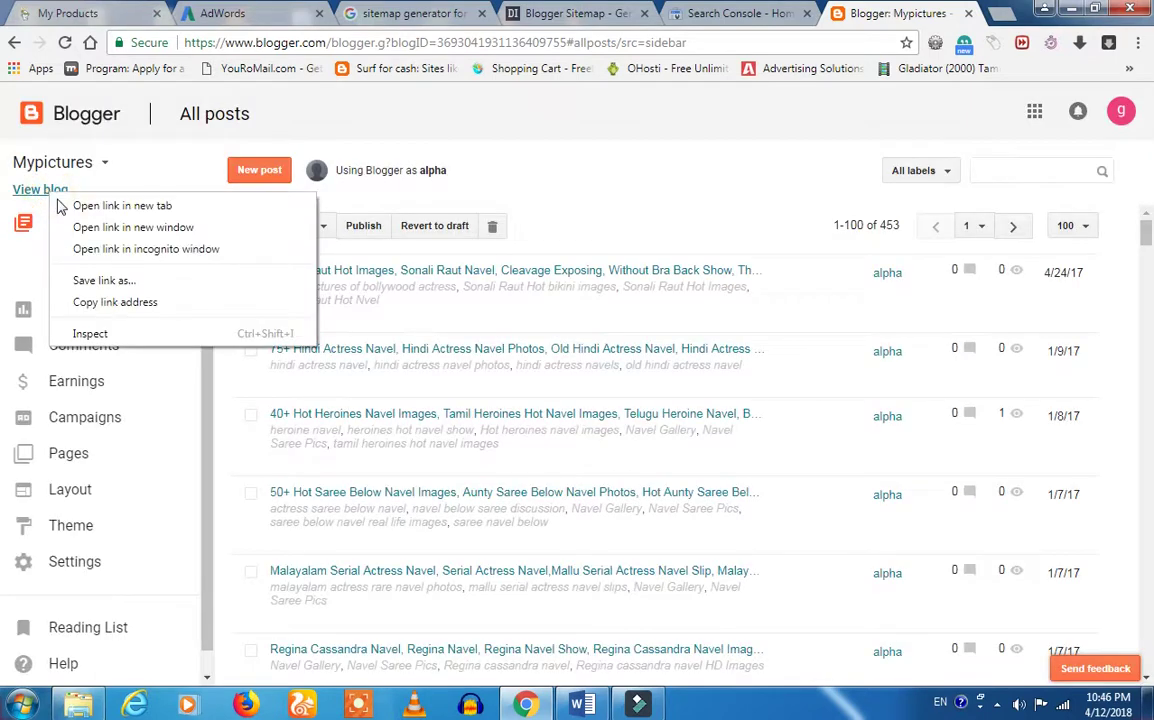
left_click(130, 300)
left_click(575, 10)
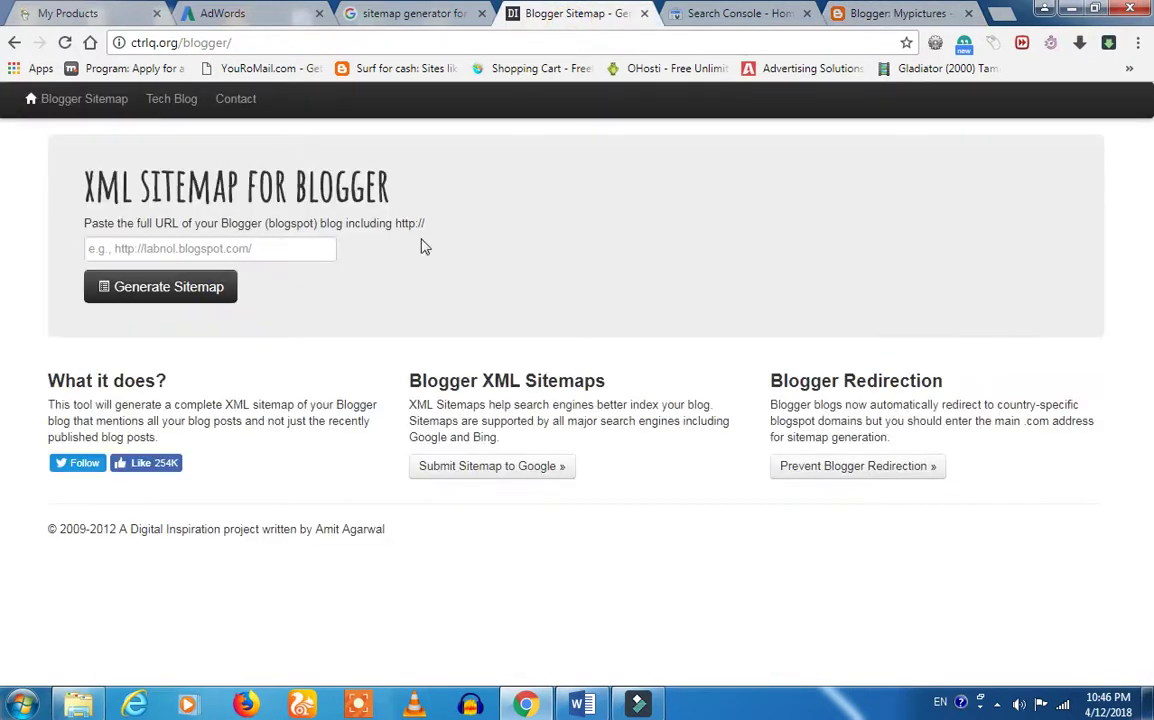
left_click(199, 252)
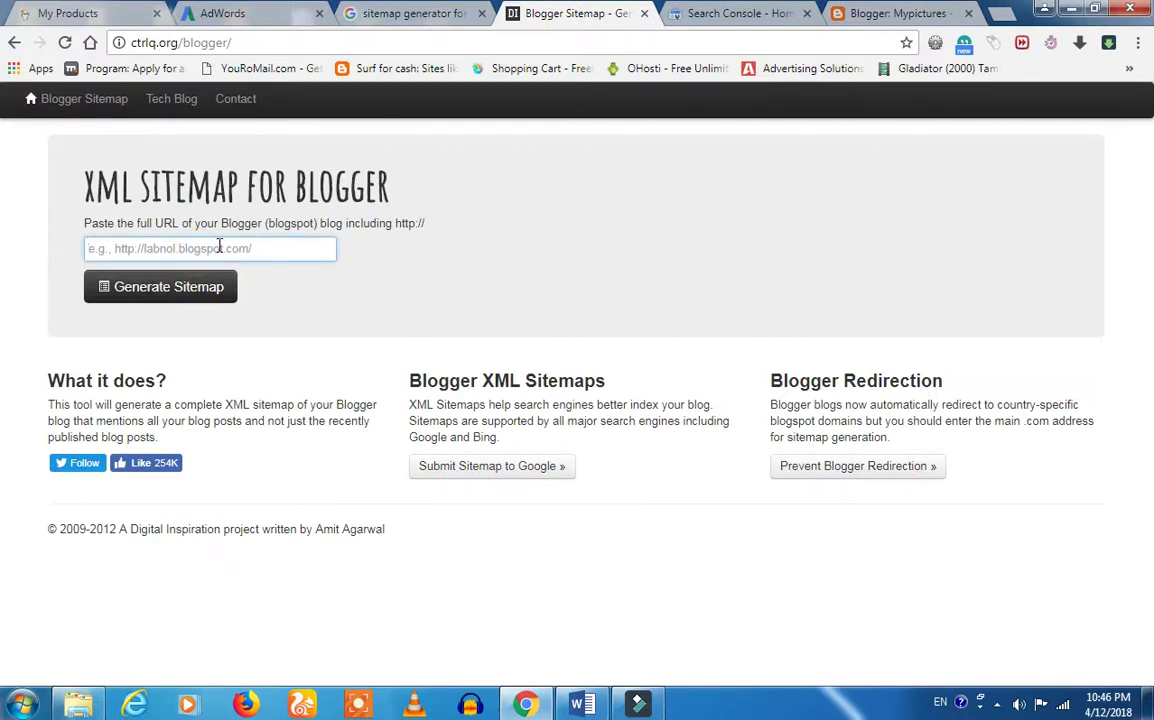
key("ctrl+v")
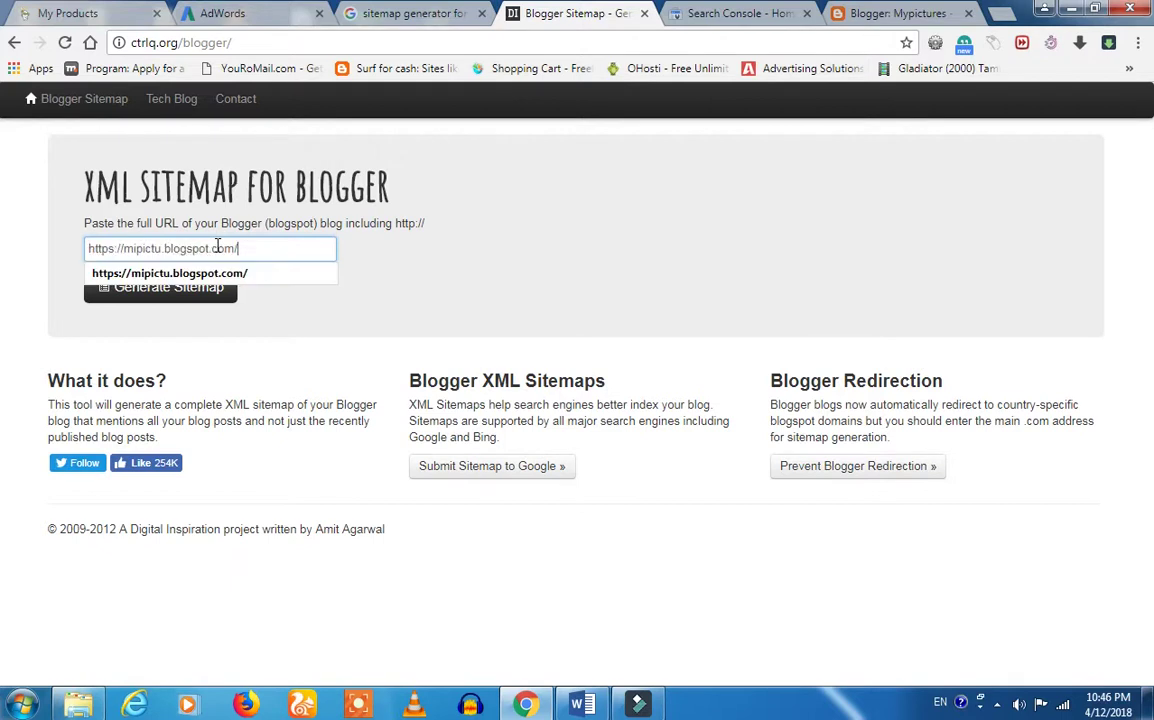
left_click(205, 274)
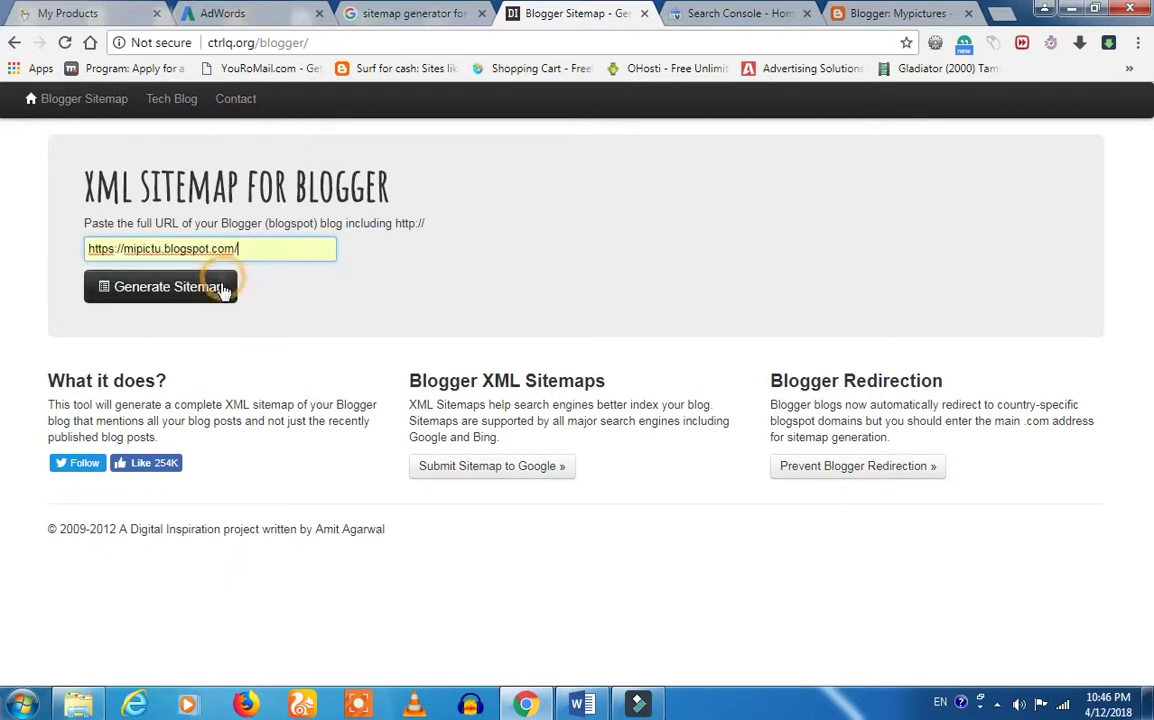
Step: Generate the sitemap and select its atom.xml?redirect=false&start-index=1&max-results=500 part
left_click(180, 298)
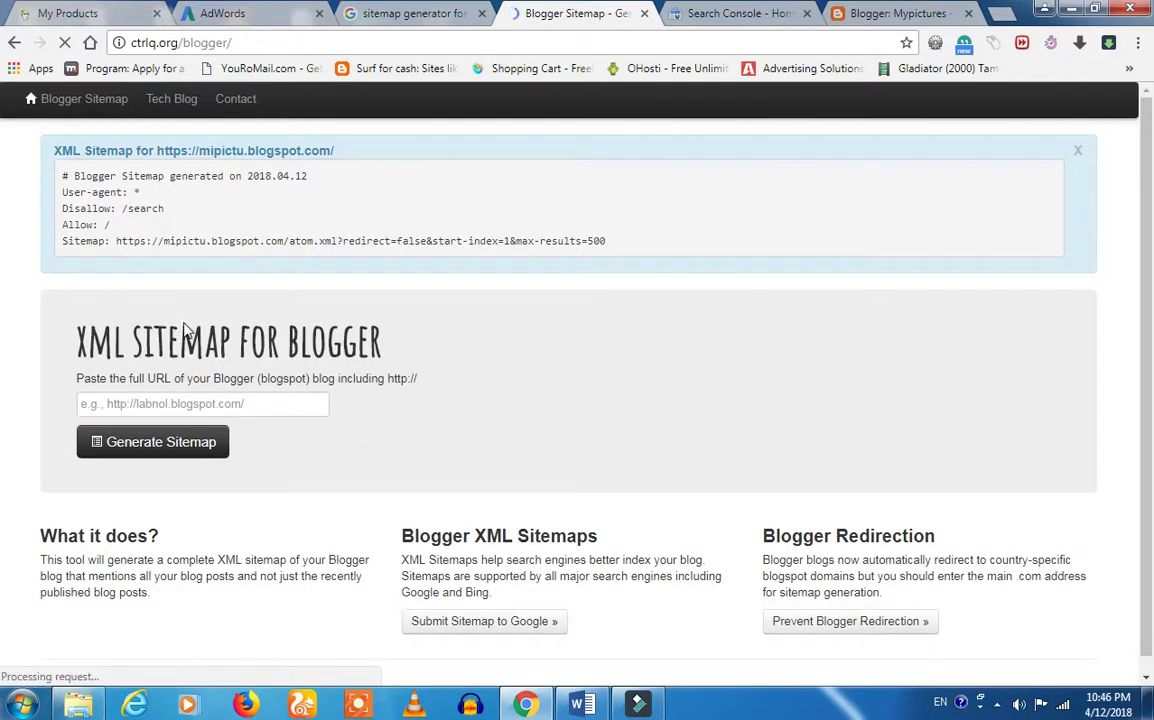
left_click(287, 240)
left_click_drag(365, 240, 628, 255)
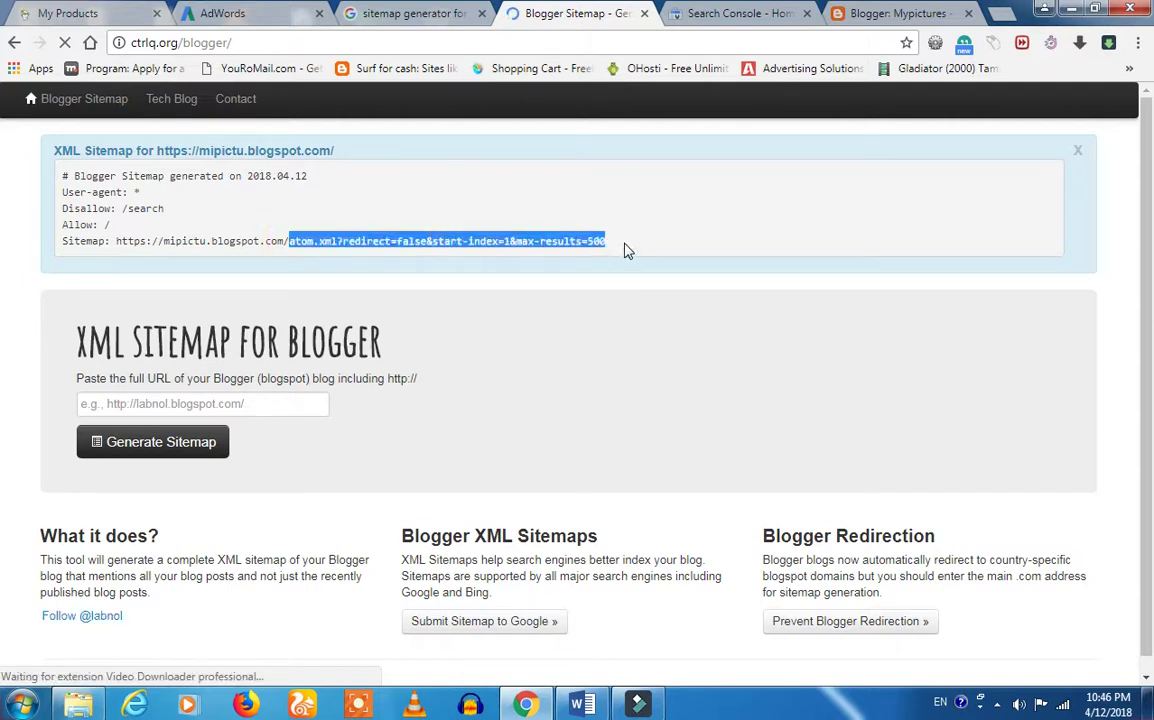
left_click(762, 12)
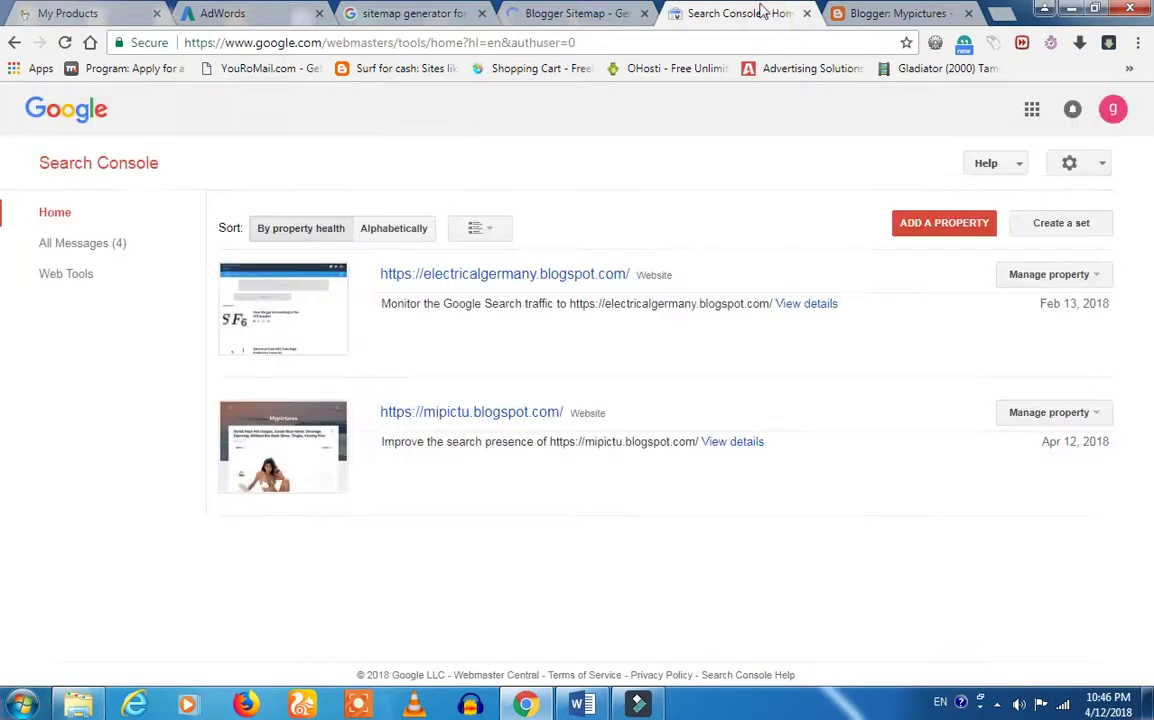
left_click(524, 416)
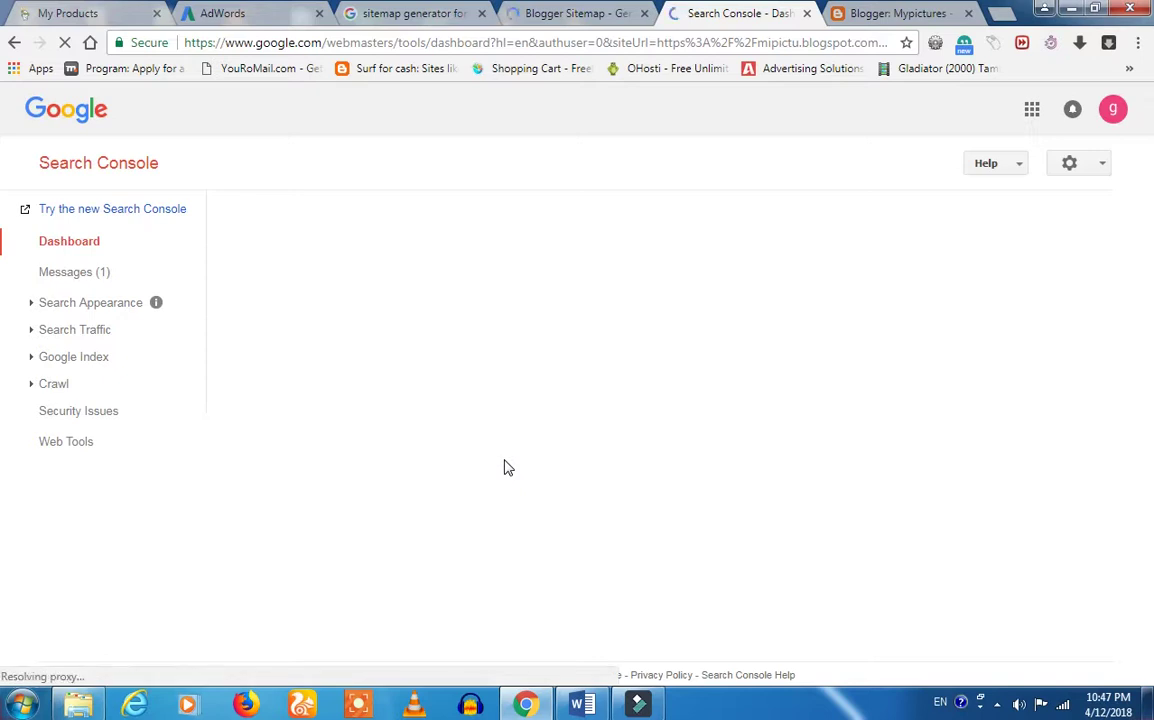
Step: Return to the ctrlq sitemap and select parts of its address, such as 500 and index
left_click(603, 10)
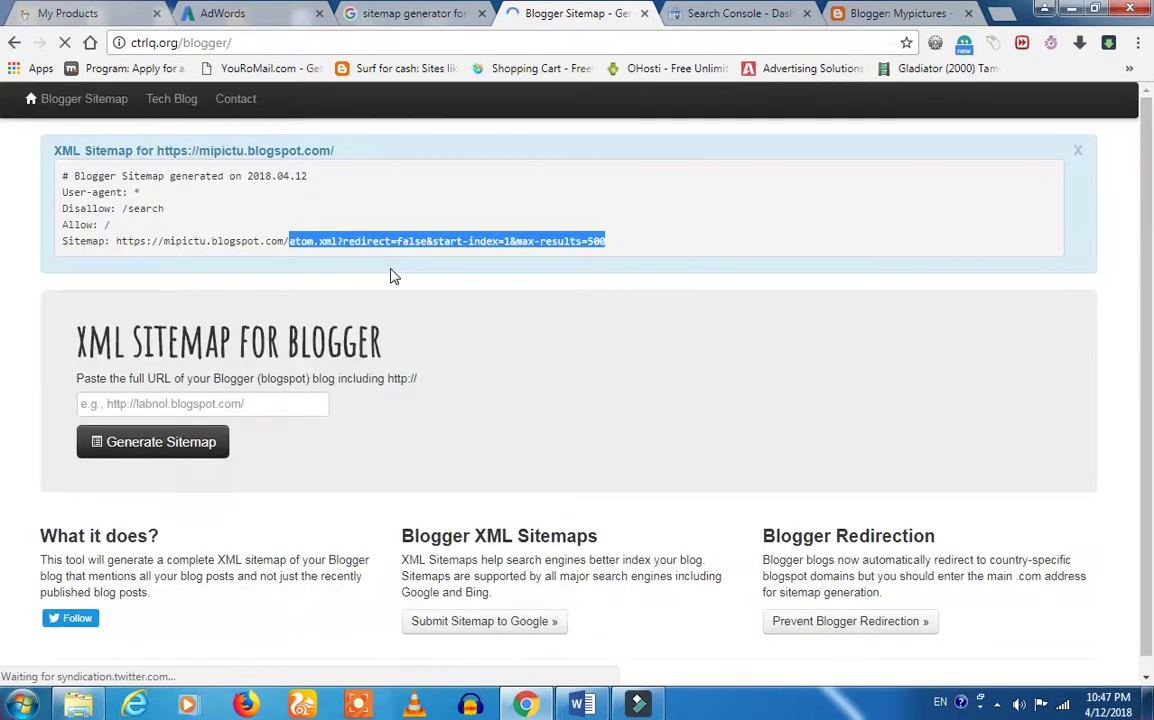
left_click(296, 243)
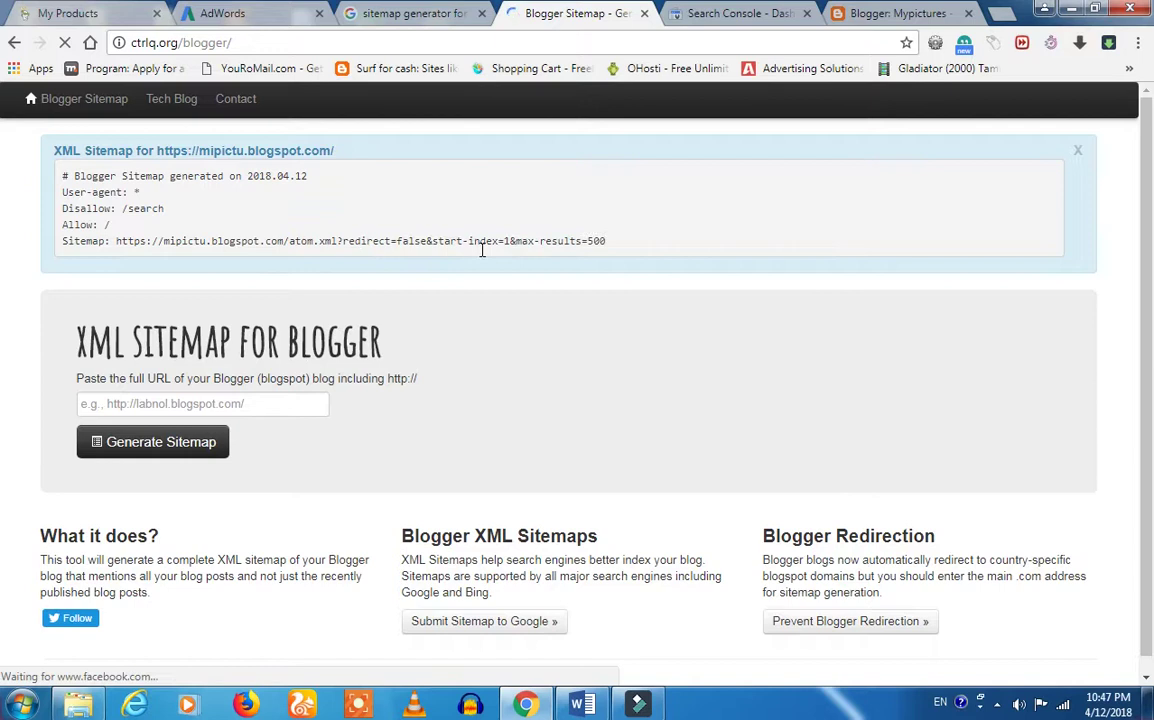
left_click_drag(606, 241, 590, 242)
left_click(607, 241)
left_click(600, 245)
double_click(593, 245)
left_click(549, 241)
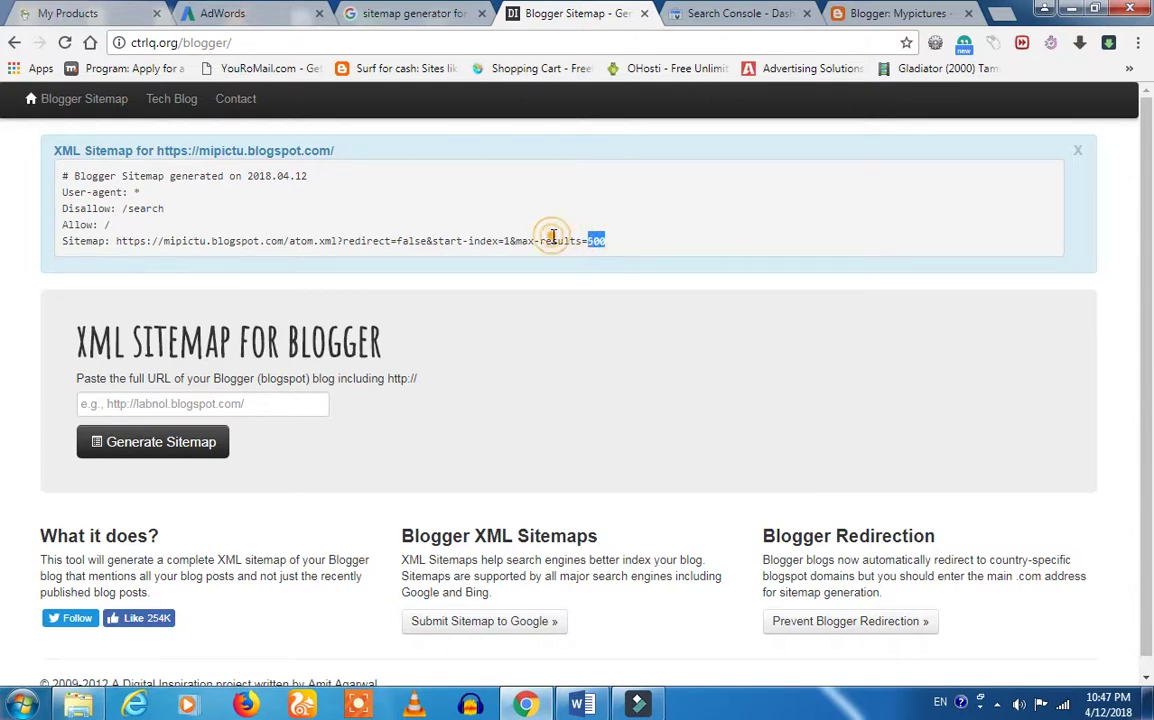
triple_click(186, 241)
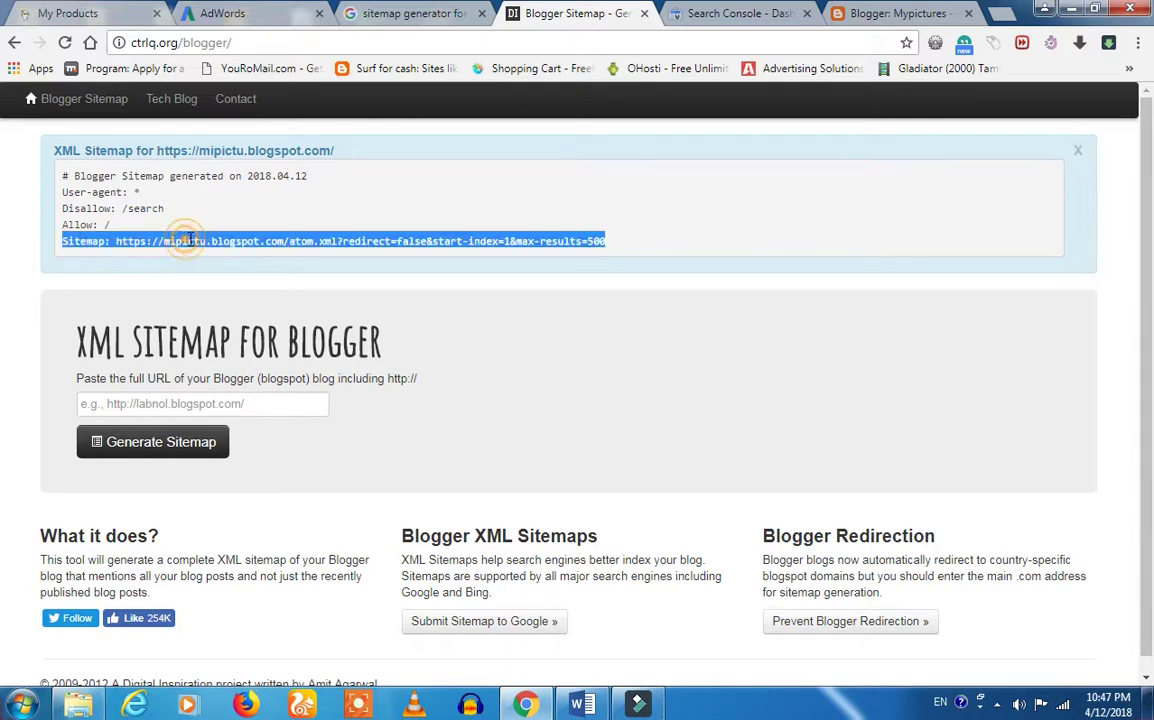
left_click(469, 241)
double_click(469, 242)
left_click(417, 243)
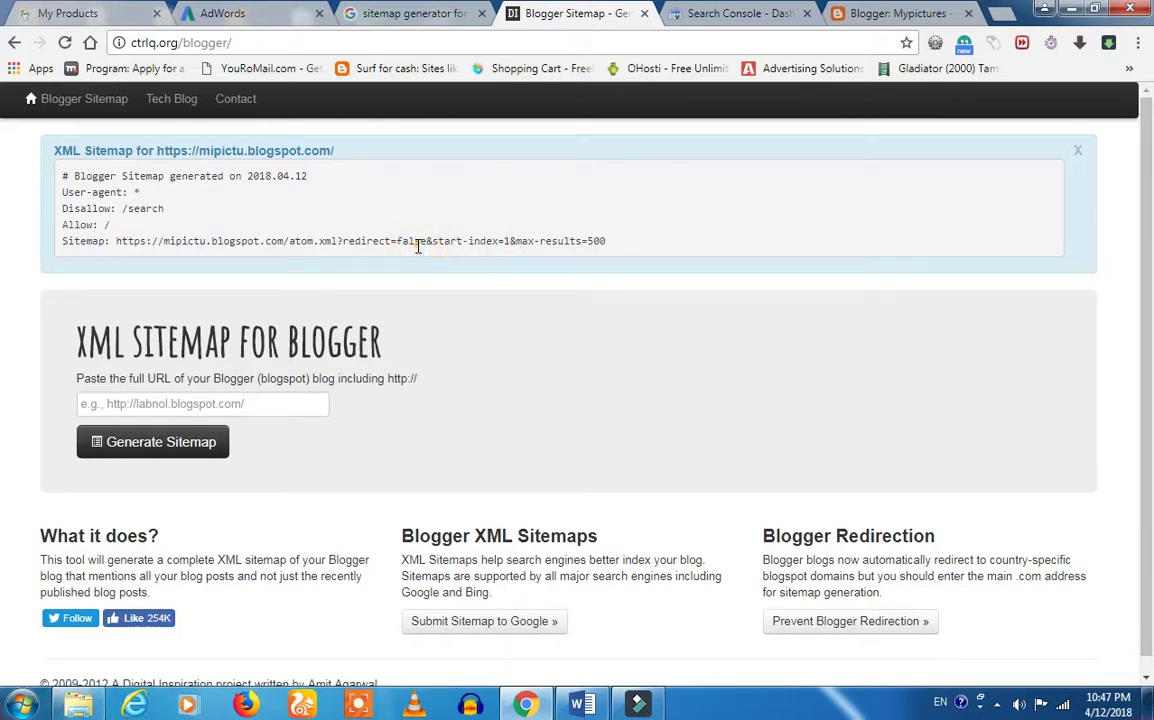
Step: Expand Crawl in the mipictu.blogspot.com sidebar and open the Sitemaps report
left_click(700, 14)
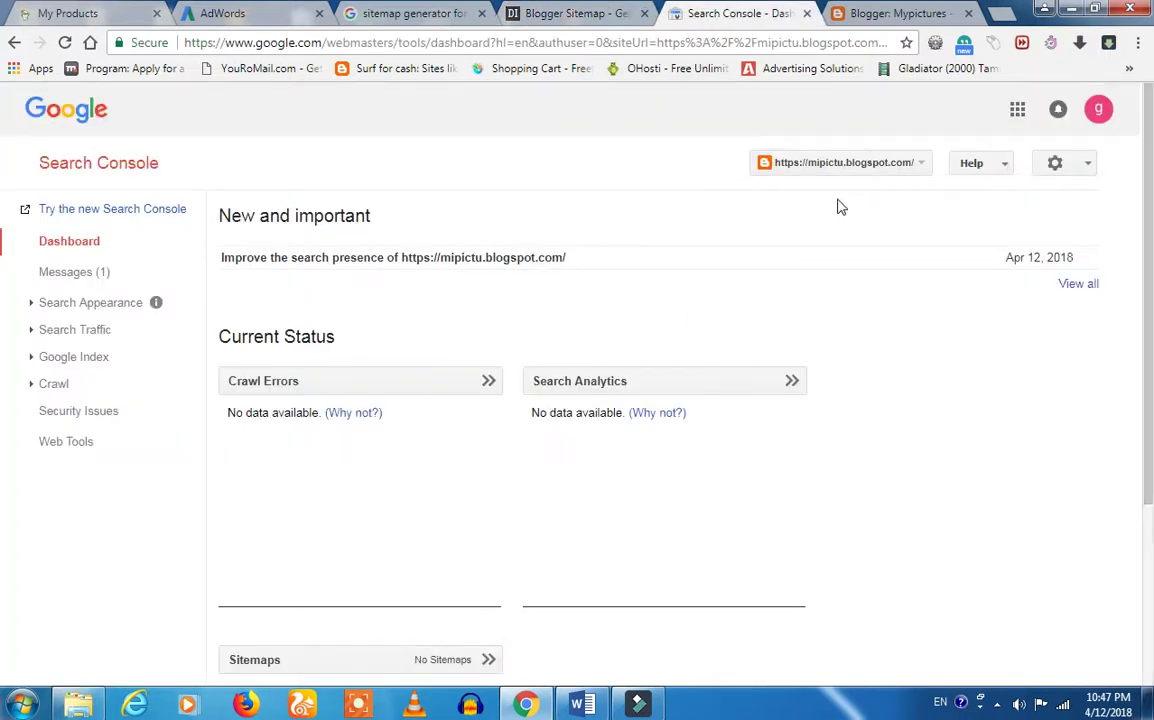
scroll(840, 292, "down", 2)
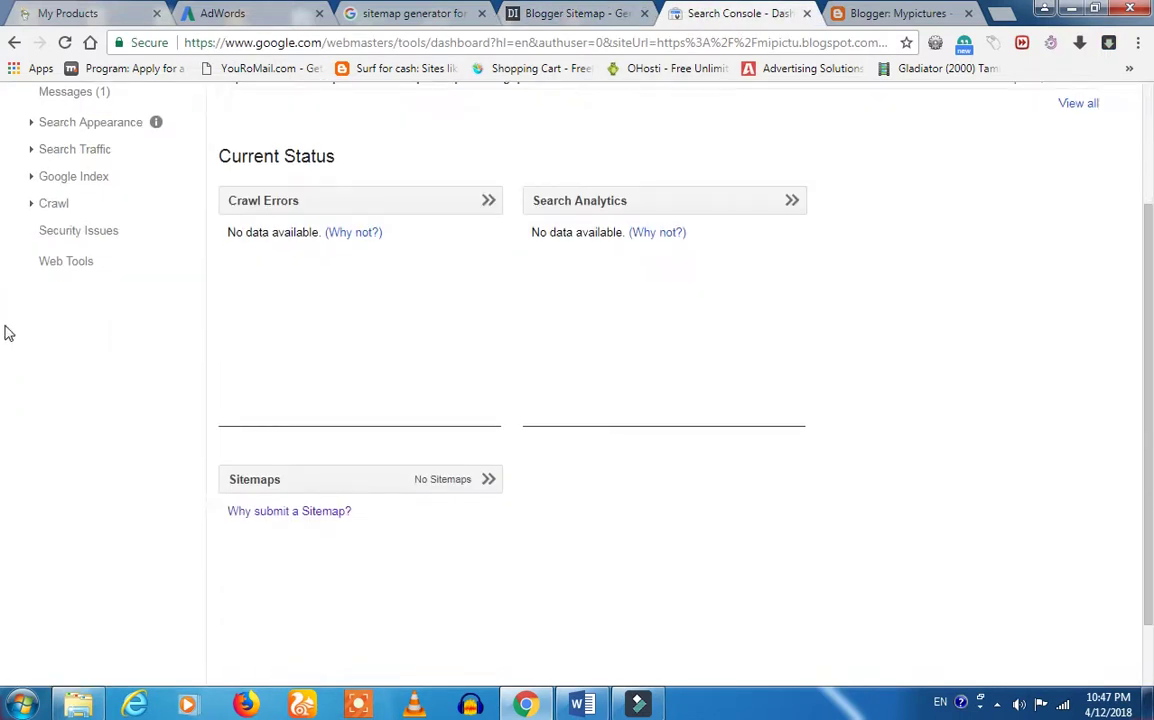
left_click(30, 208)
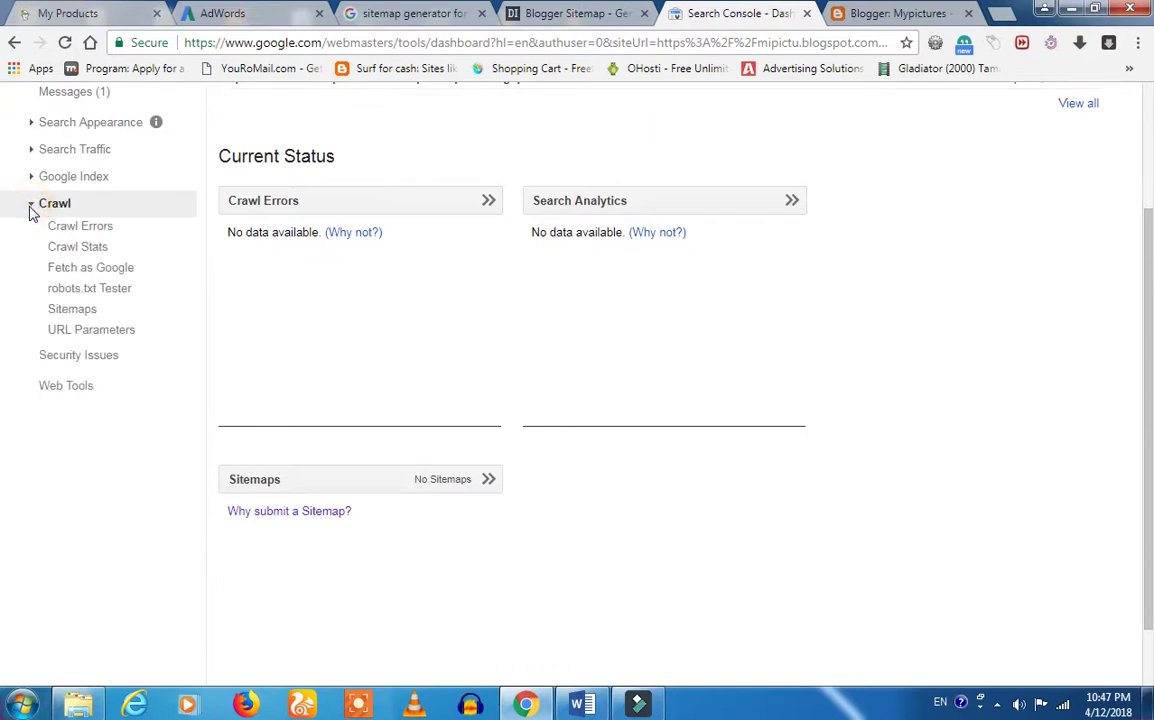
left_click(94, 313)
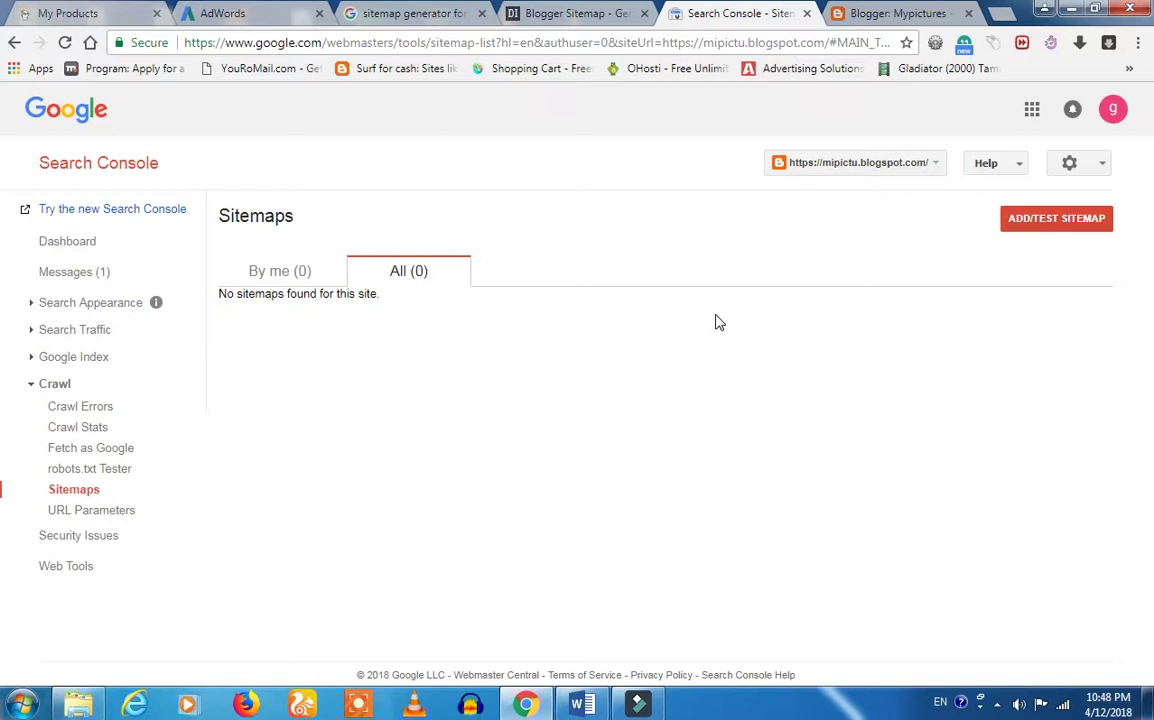
Step: Submit the pasted atom.xml start-index=1 sitemap path and refresh to show 151 web pages
left_click(1056, 226)
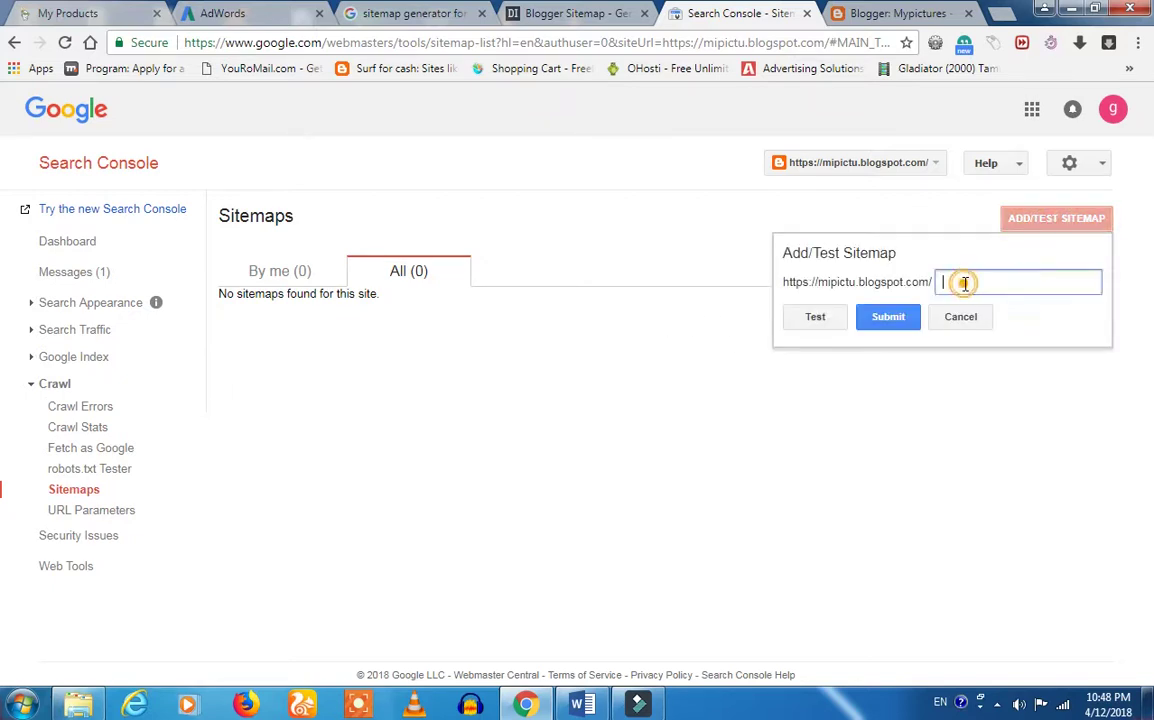
key("ctrl+v")
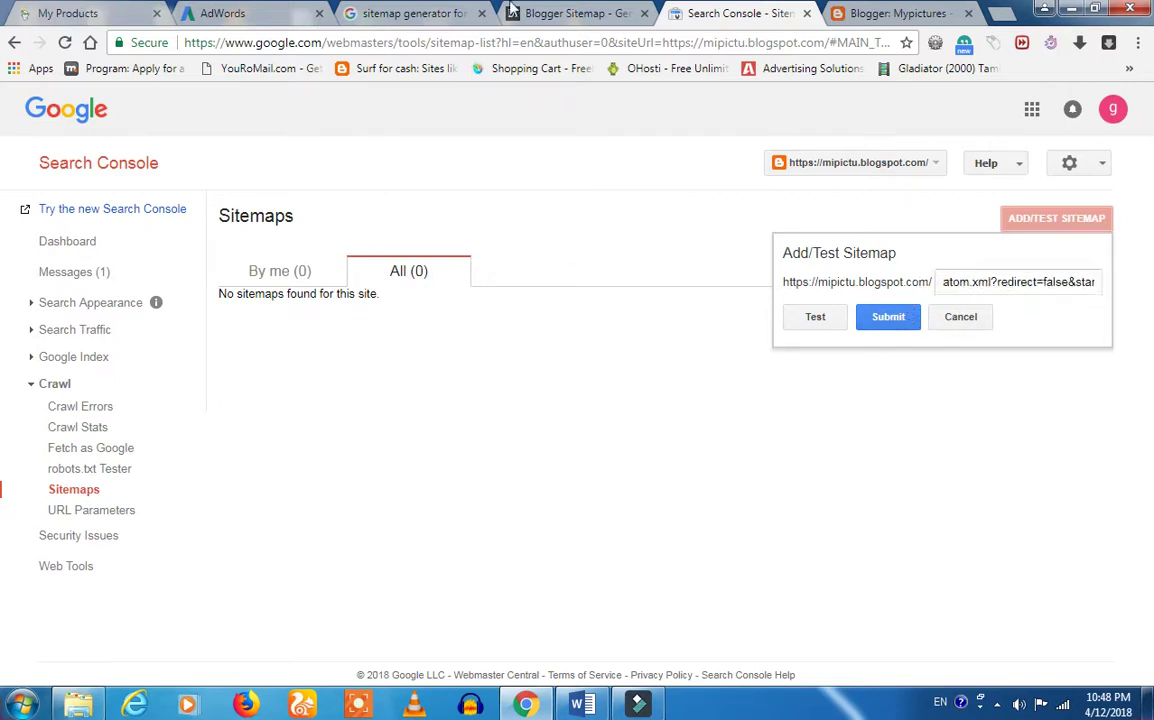
left_click(577, 22)
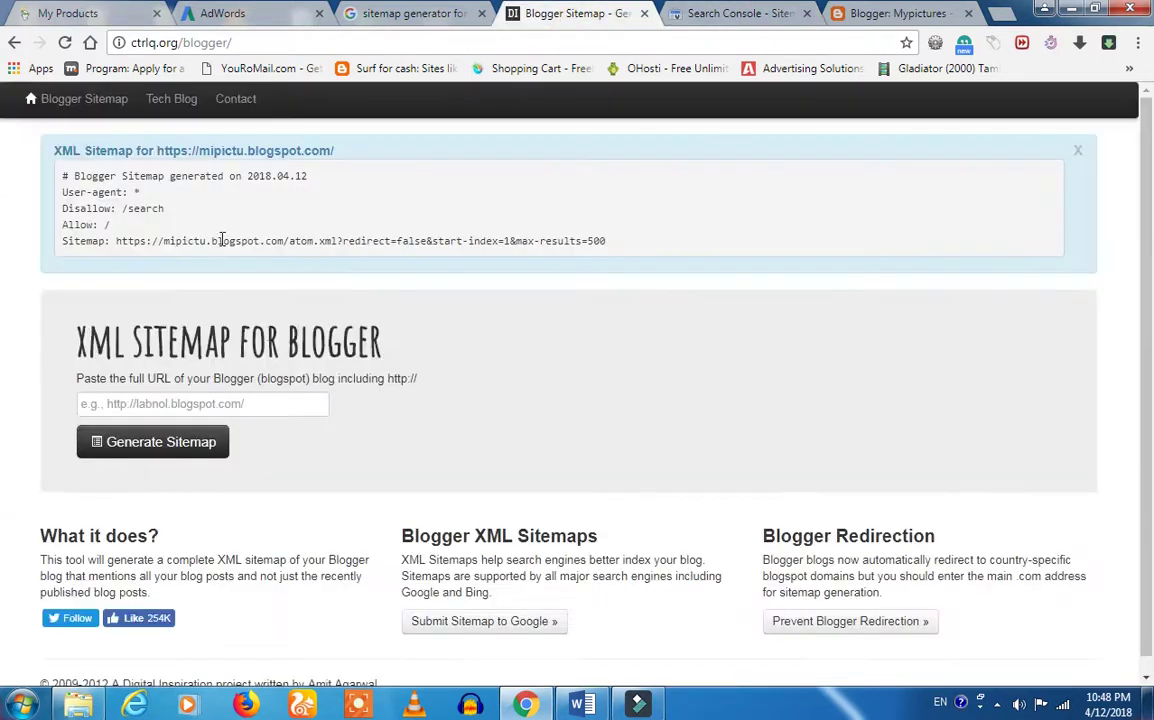
left_click_drag(117, 241, 289, 242)
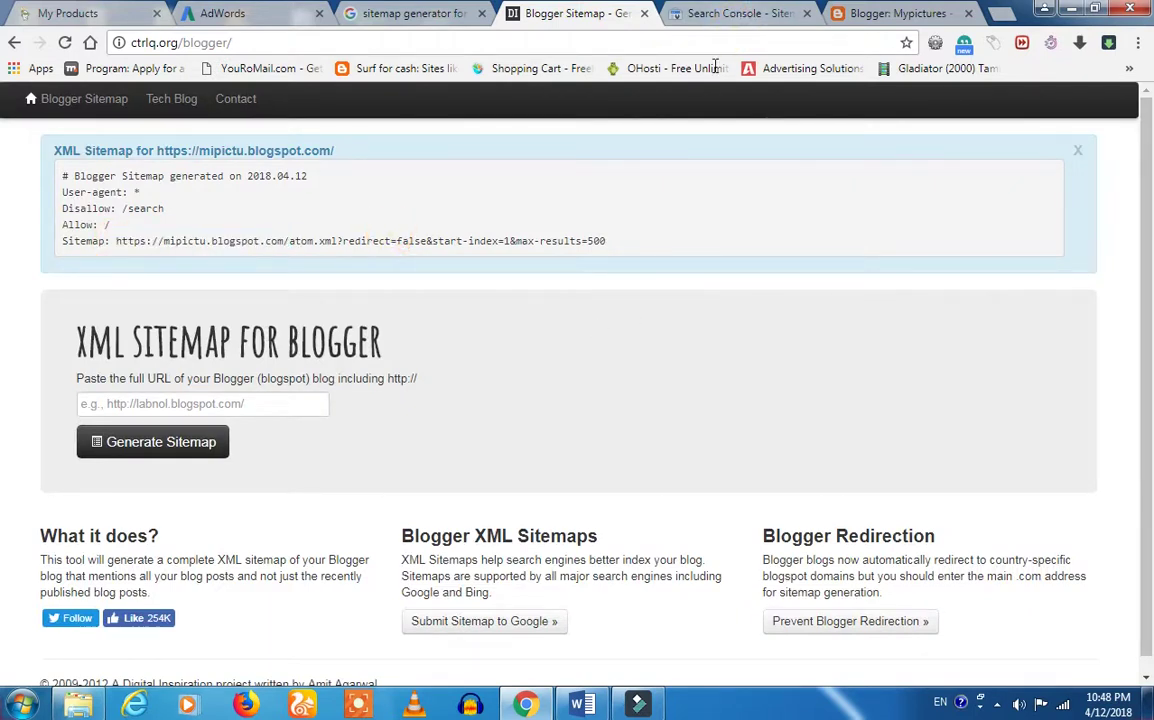
left_click(745, 13)
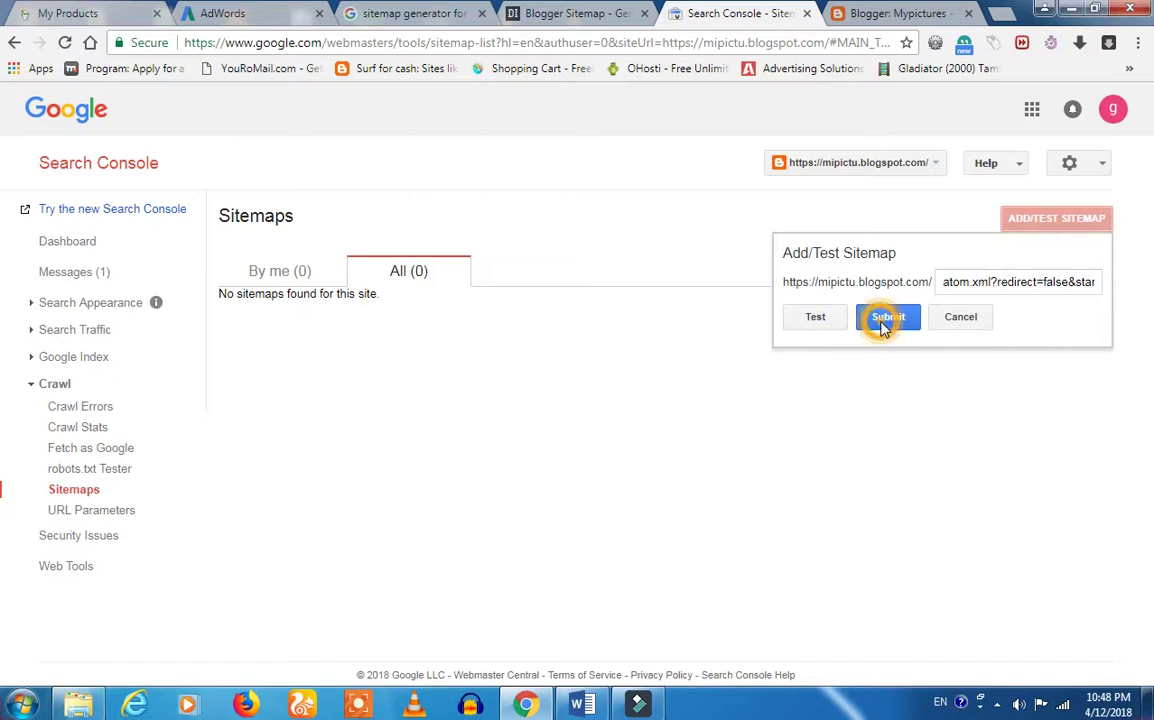
left_click(886, 318)
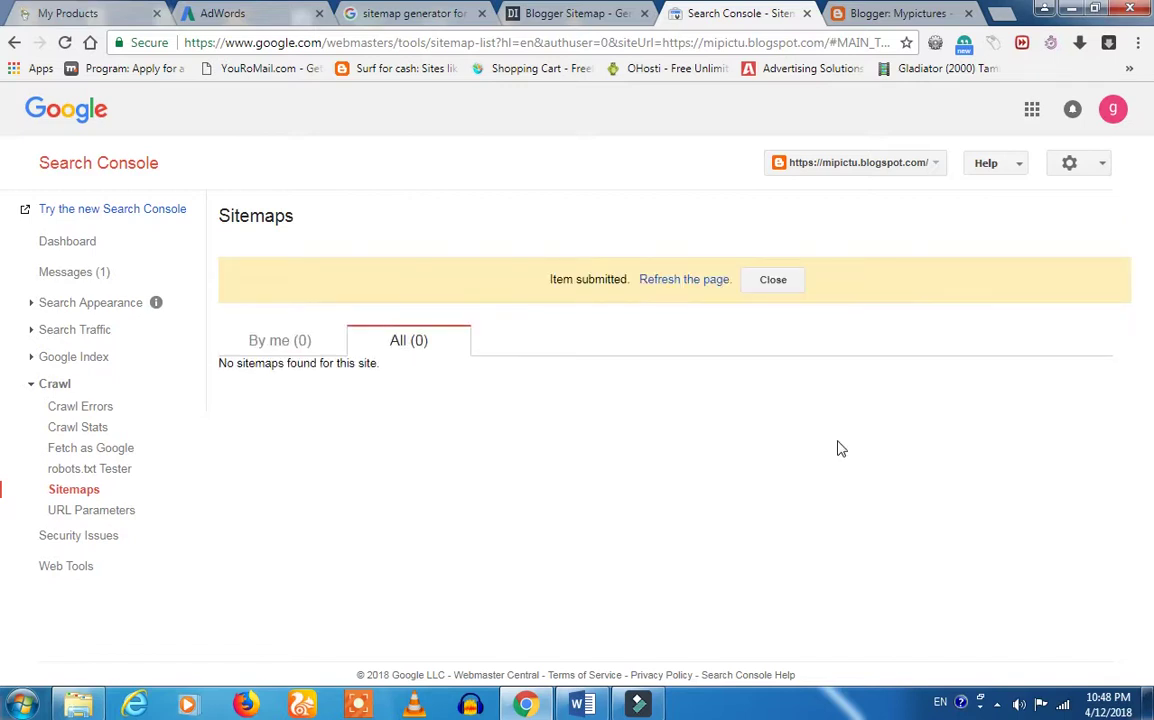
left_click(677, 280)
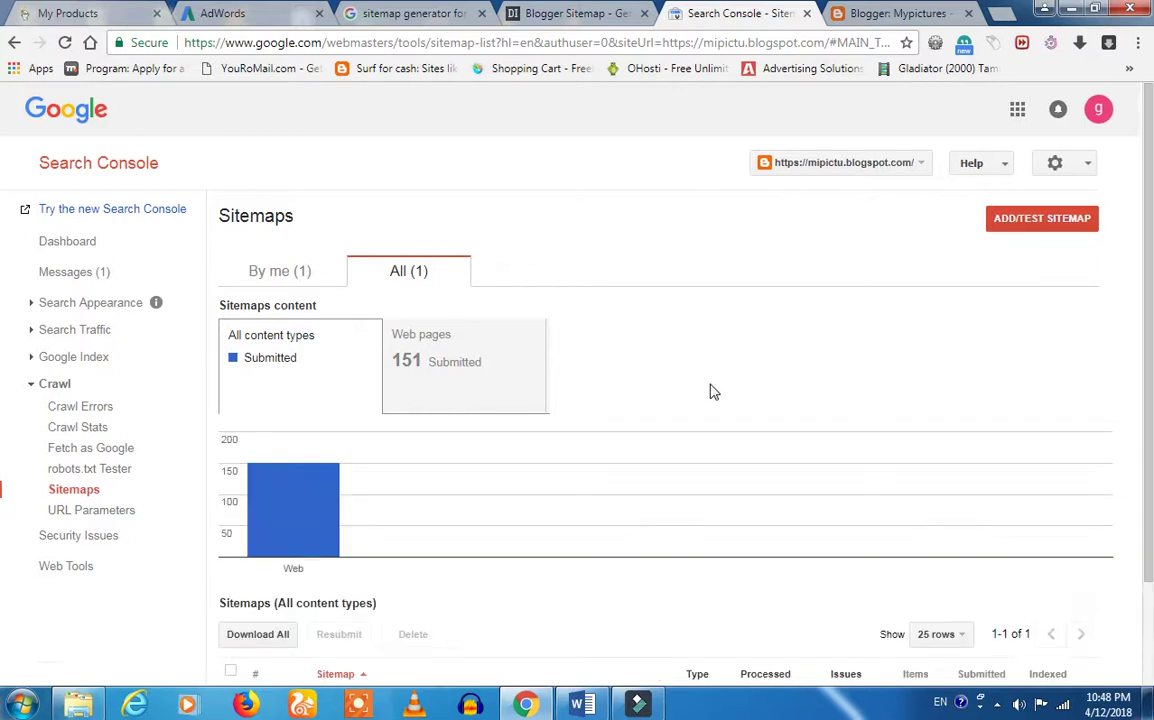
scroll(710, 392, "down", 1)
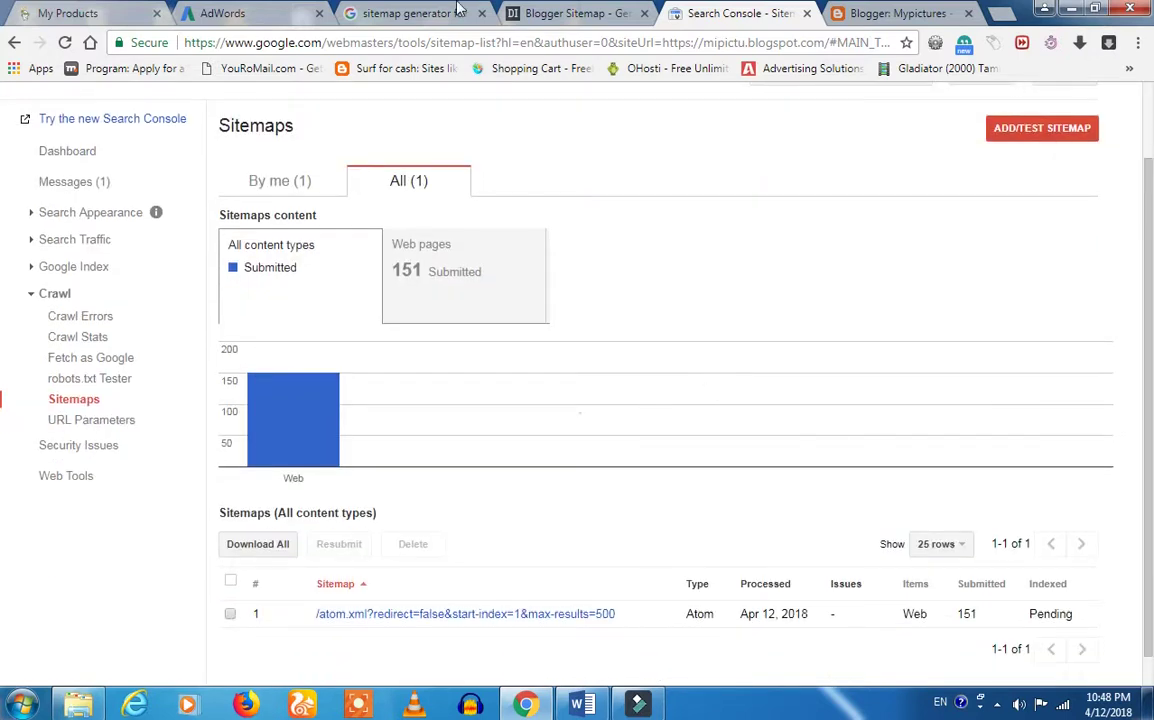
left_click(538, 14)
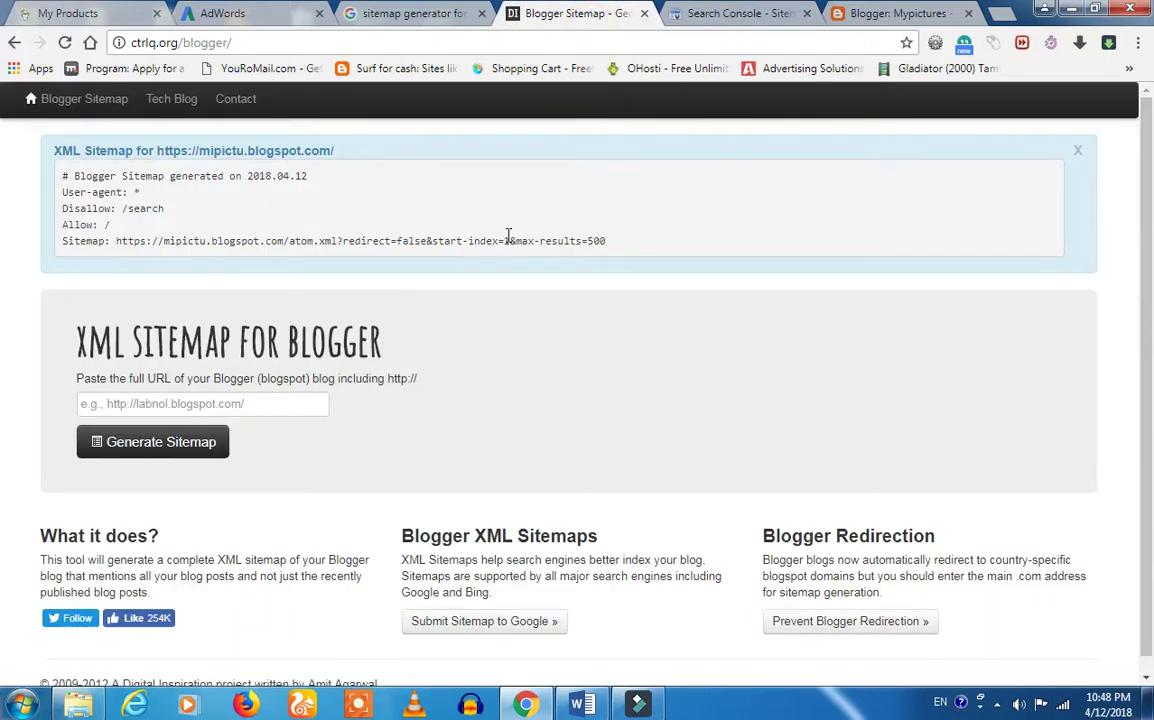
left_click_drag(610, 242, 500, 242)
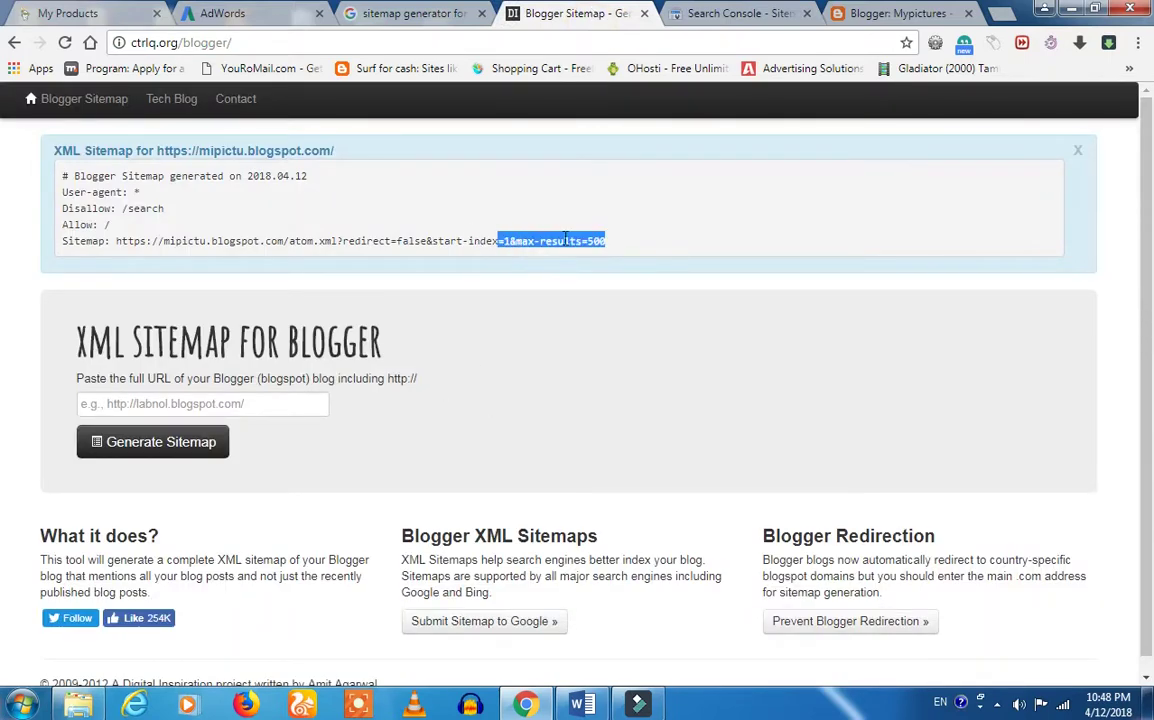
left_click(644, 242)
left_click_drag(607, 242, 472, 242)
left_click(612, 246)
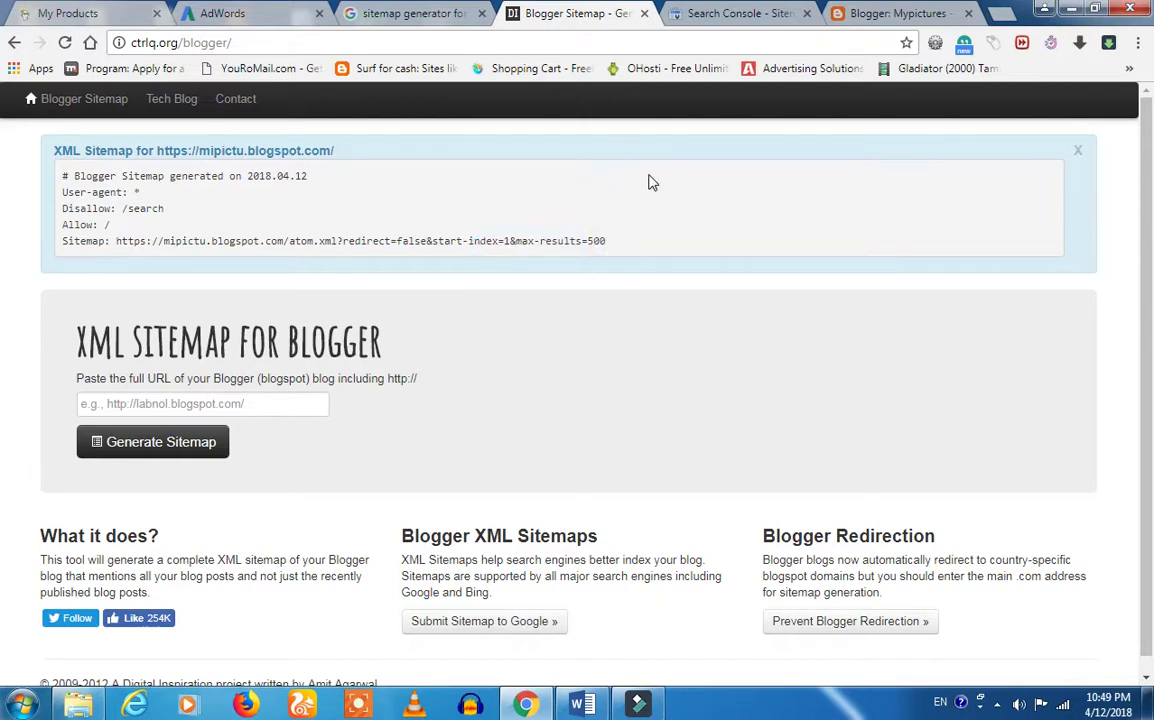
left_click(695, 12)
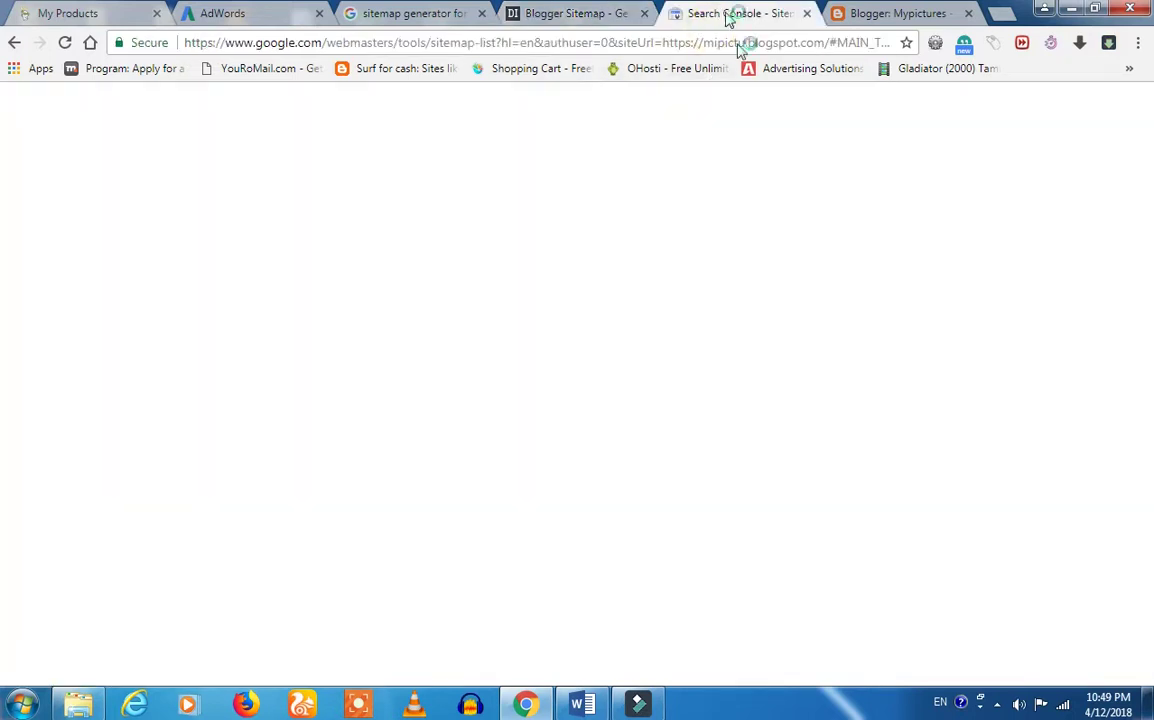
double_click(397, 278)
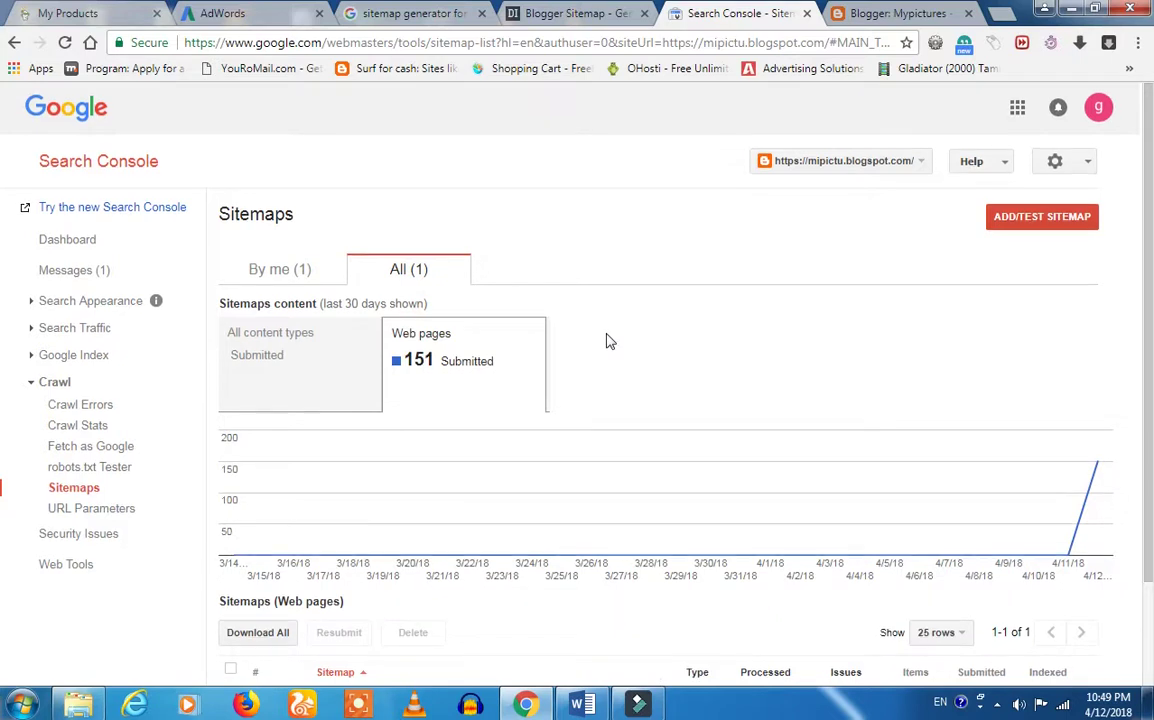
scroll(608, 337, "down", 2)
mouse_move(1099, 345)
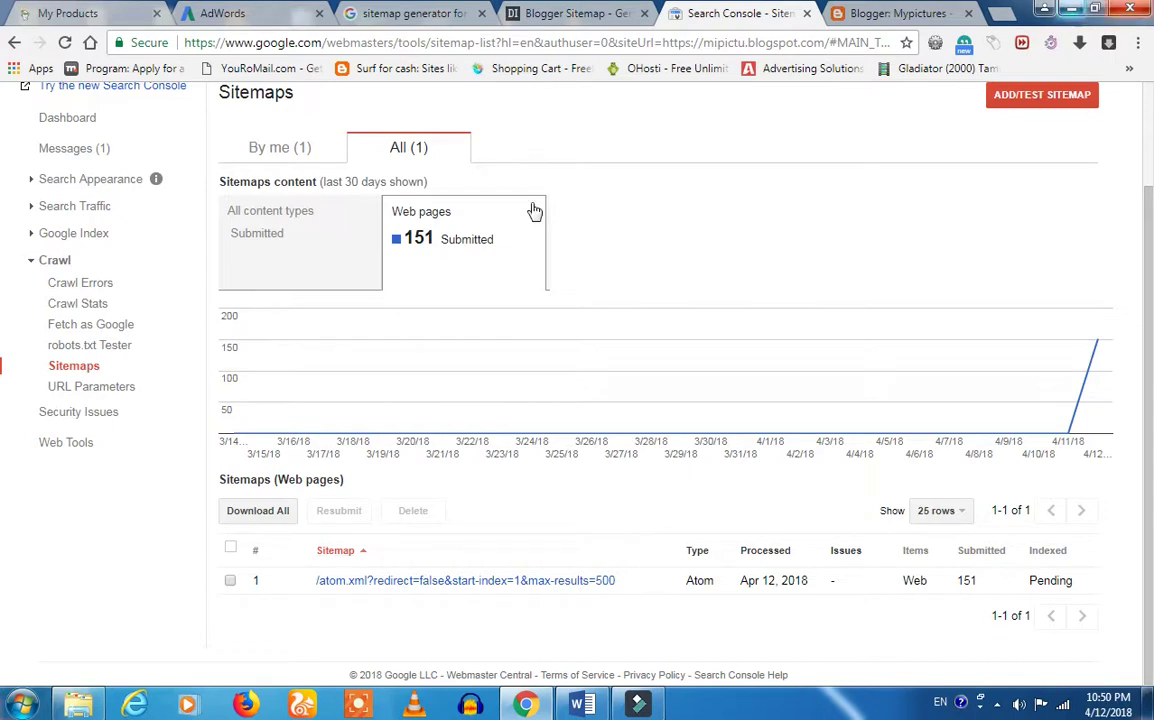
left_click_drag(437, 243, 395, 239)
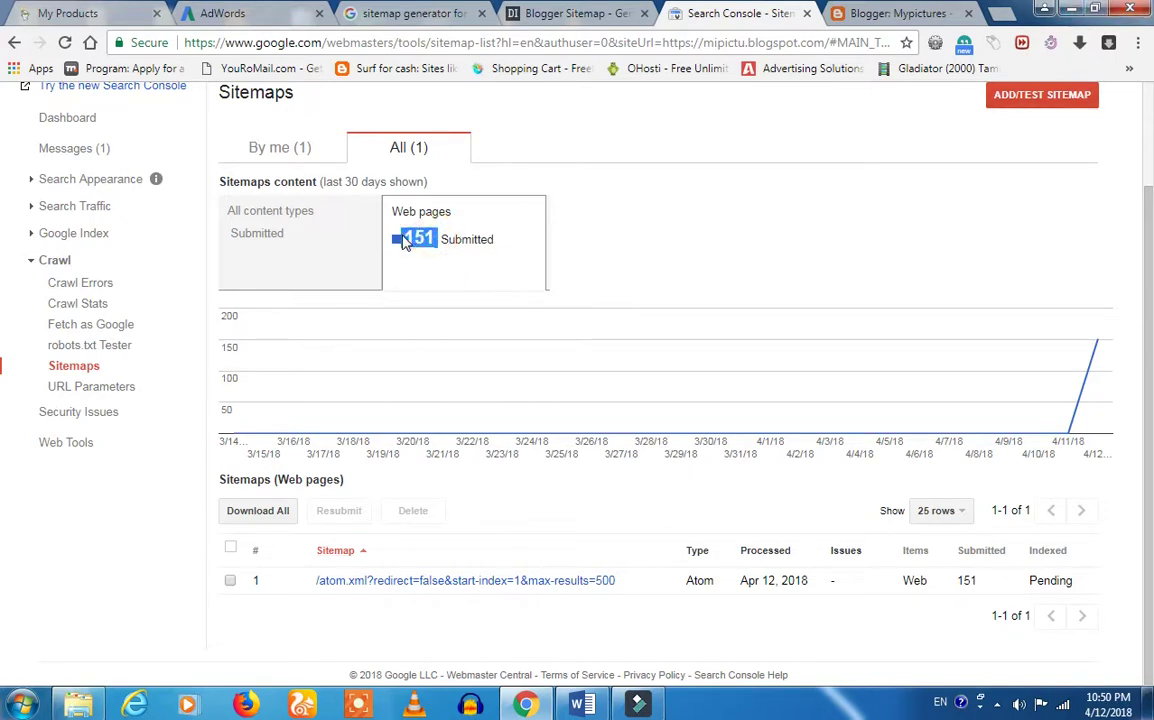
left_click(522, 245)
left_click_drag(438, 248, 407, 252)
left_click(443, 245)
left_click(440, 245)
left_click(500, 245)
left_click(737, 207)
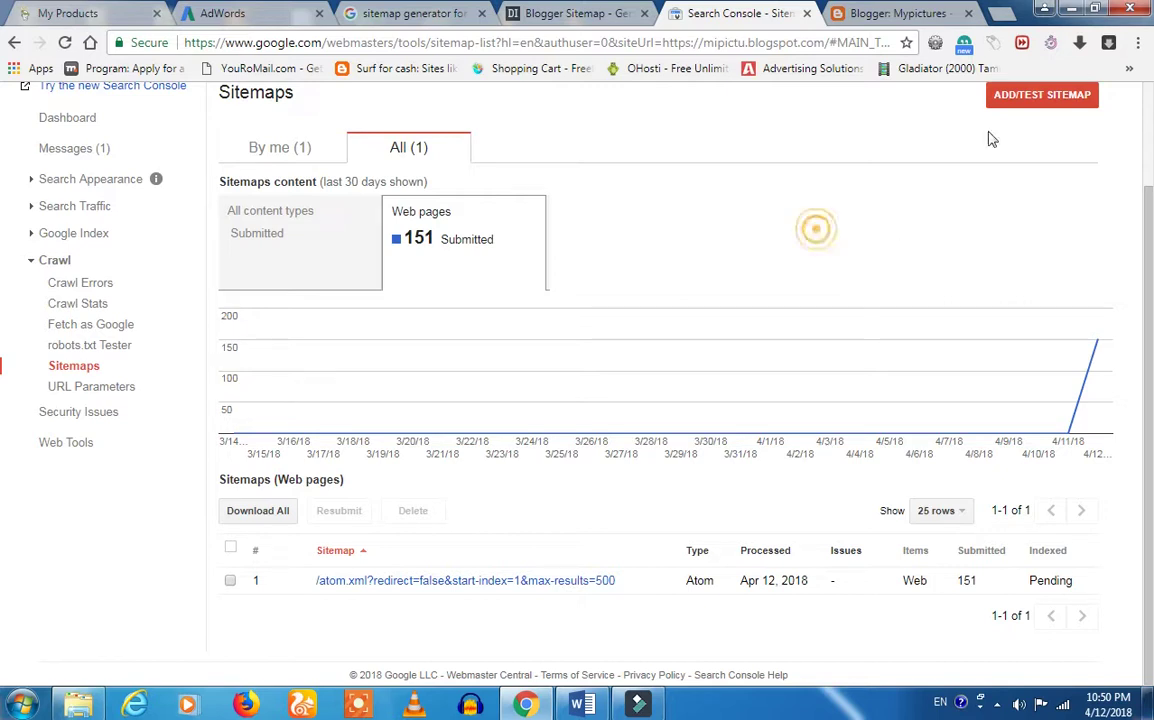
Step: Submit a pasted atom.xml path edited to start-index=151 and max-results=300
left_click(1044, 95)
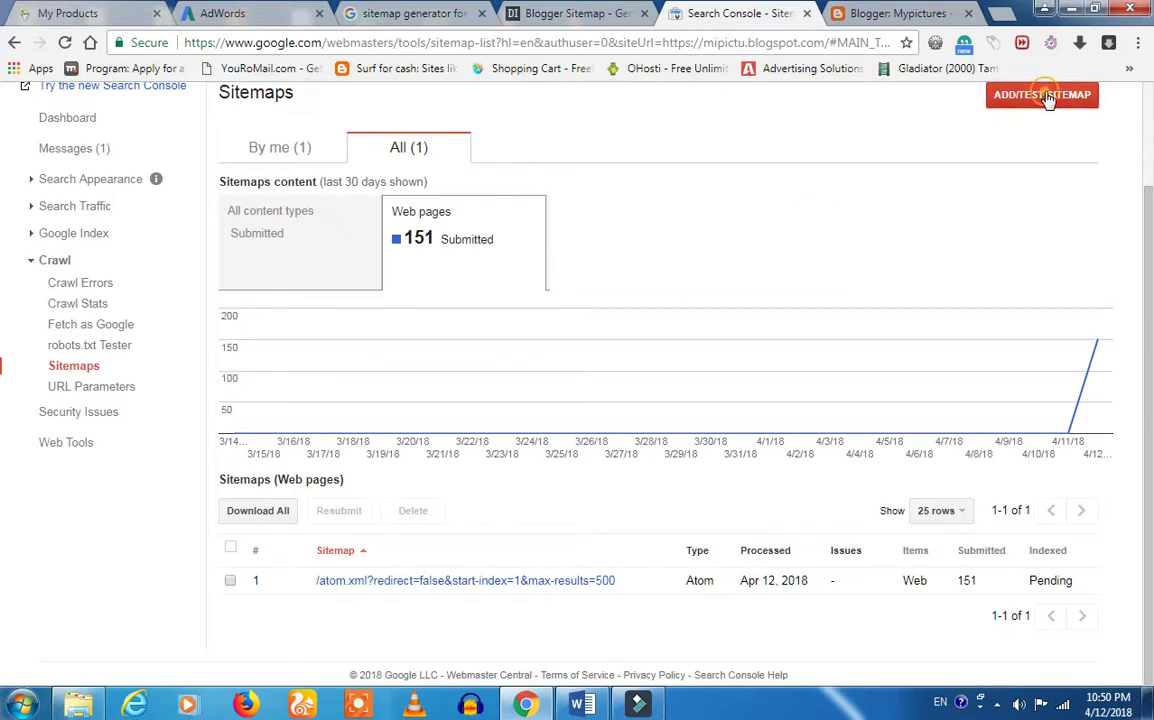
left_click(950, 158)
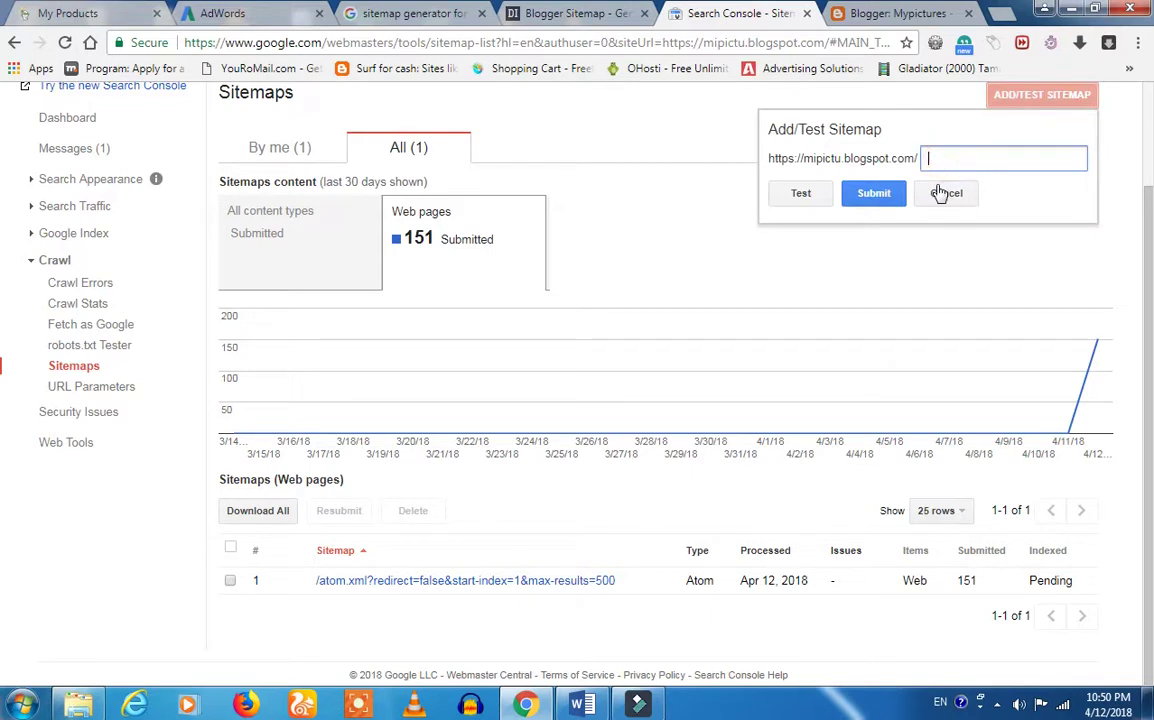
key("ctrl+v")
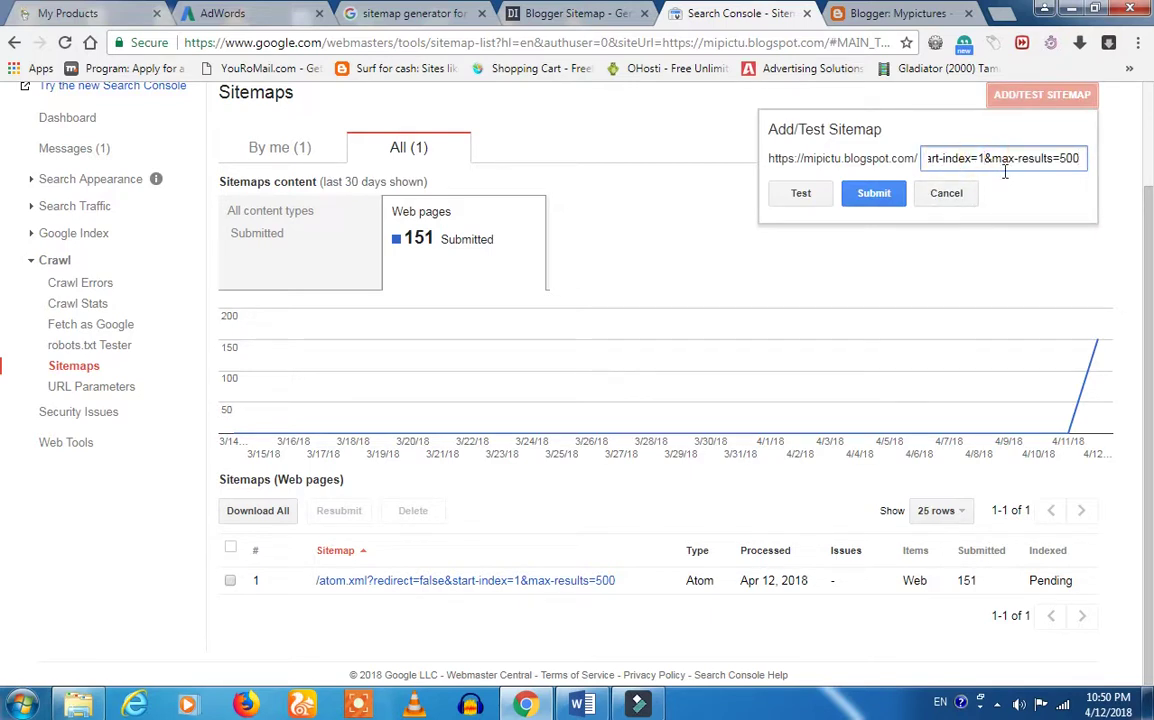
type("51")
key("End")
key("BackSpace")
key("BackSpace")
key("BackSpace")
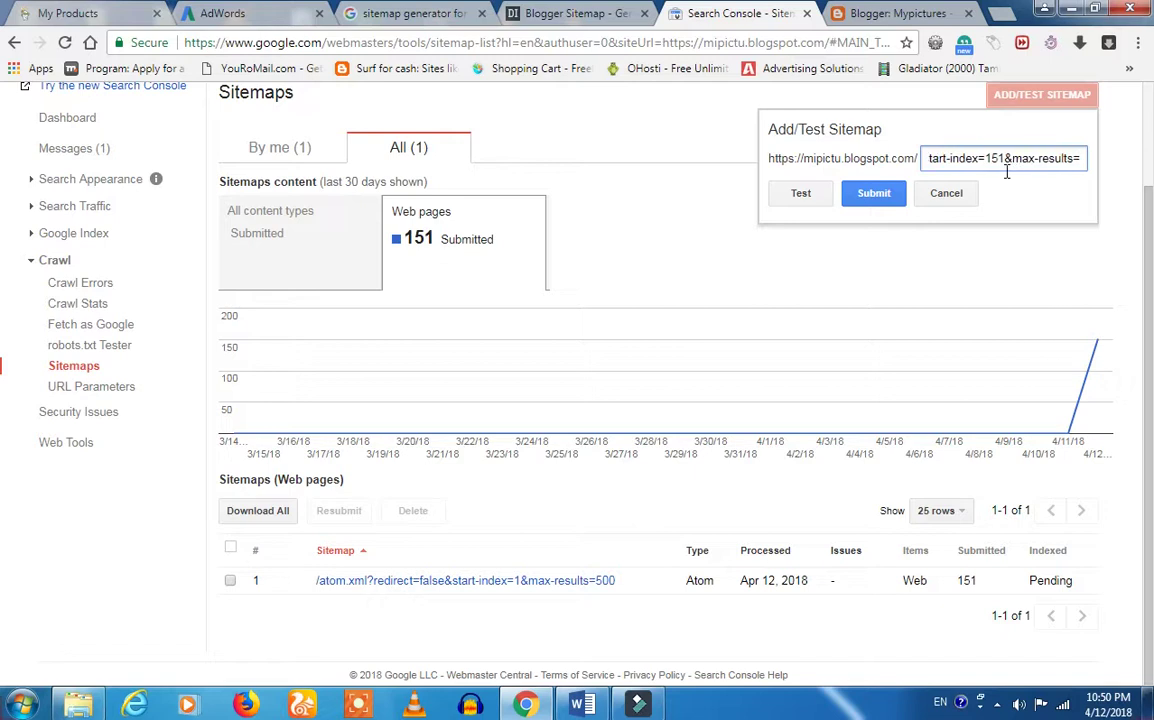
type("300")
left_click(870, 196)
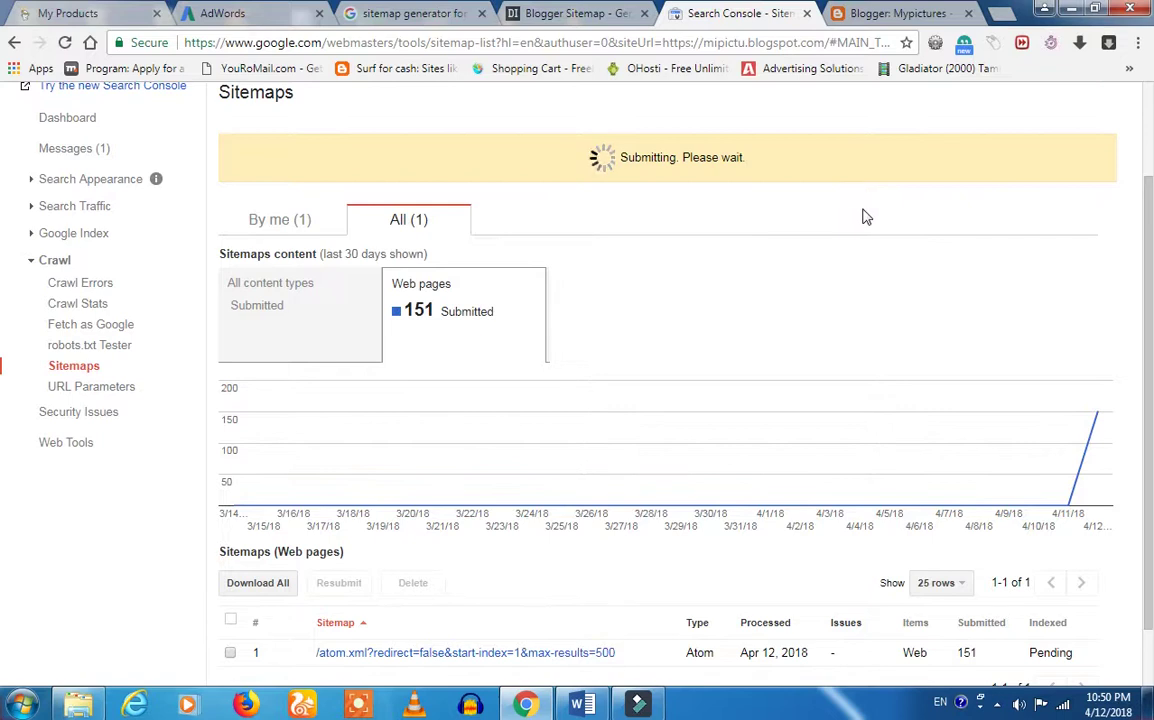
Step: Refresh the Sitemaps page and scroll through both 151-page rows totalling 302 submitted
left_click(690, 157)
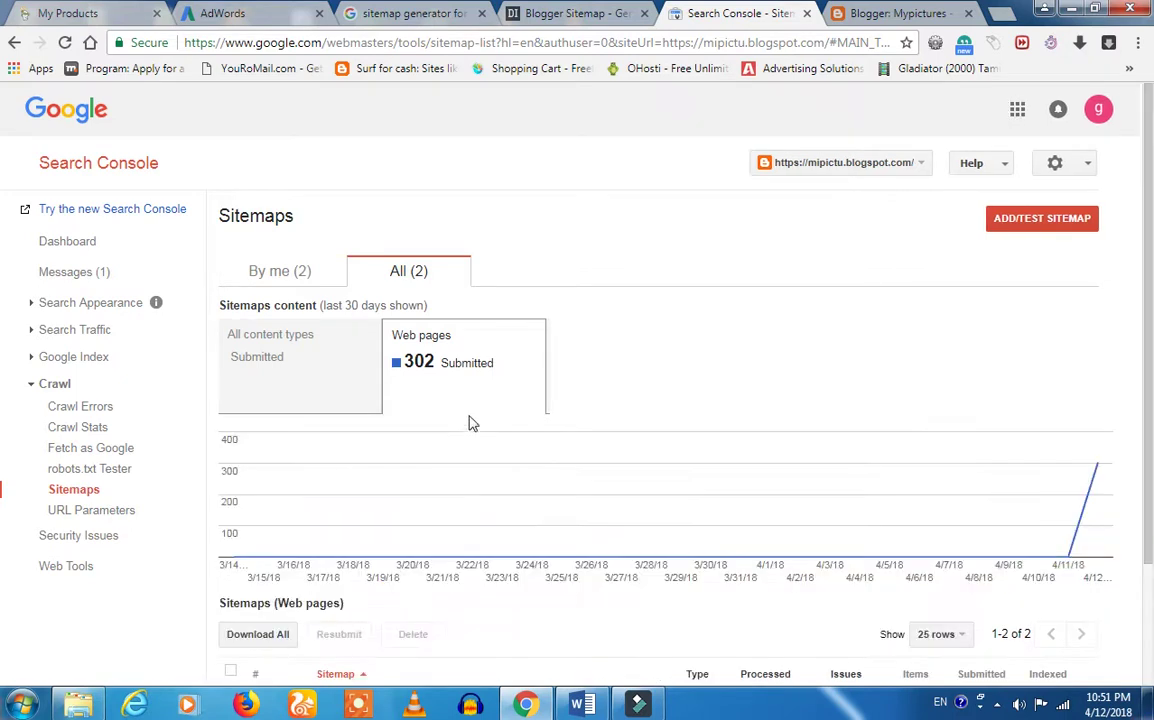
scroll(657, 466, "down", 3)
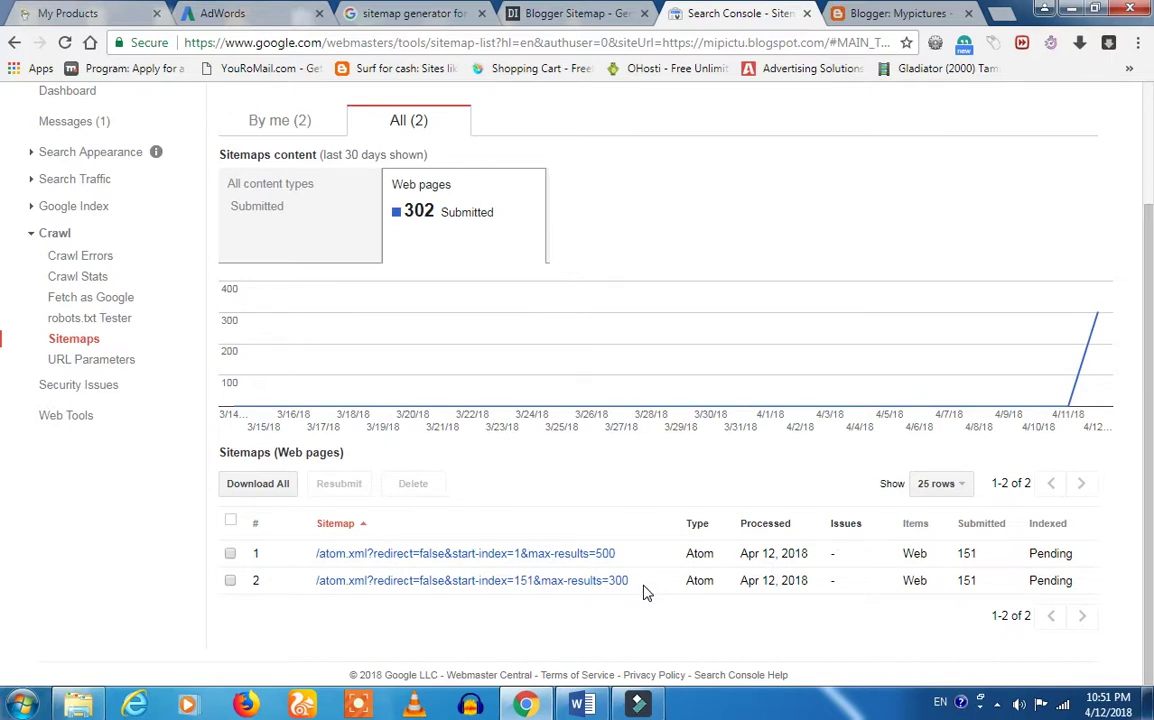
scroll(645, 592, "up", 3)
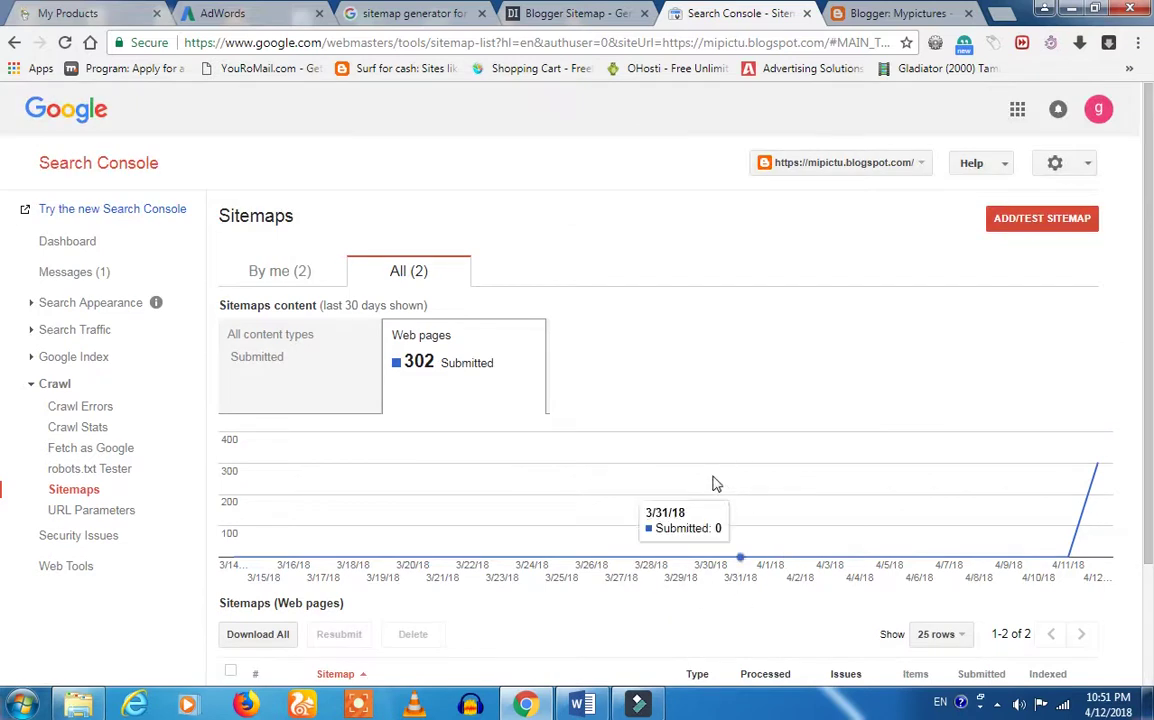
scroll(716, 484, "down", 3)
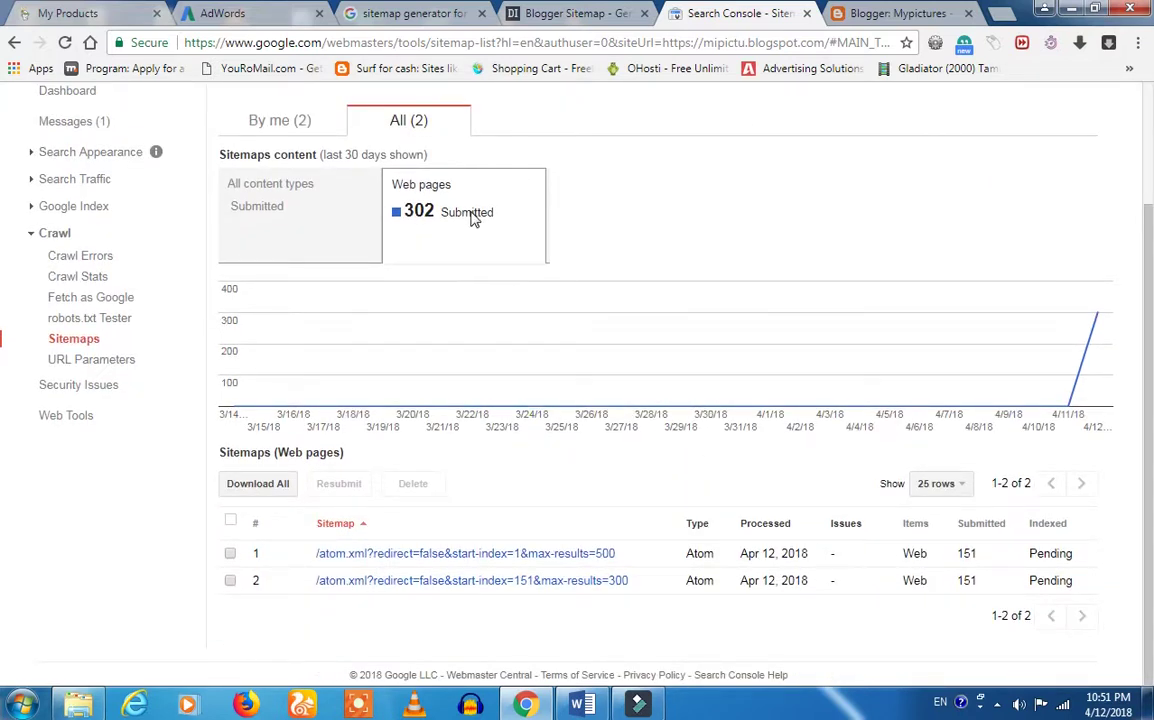
scroll(672, 459, "up", 3)
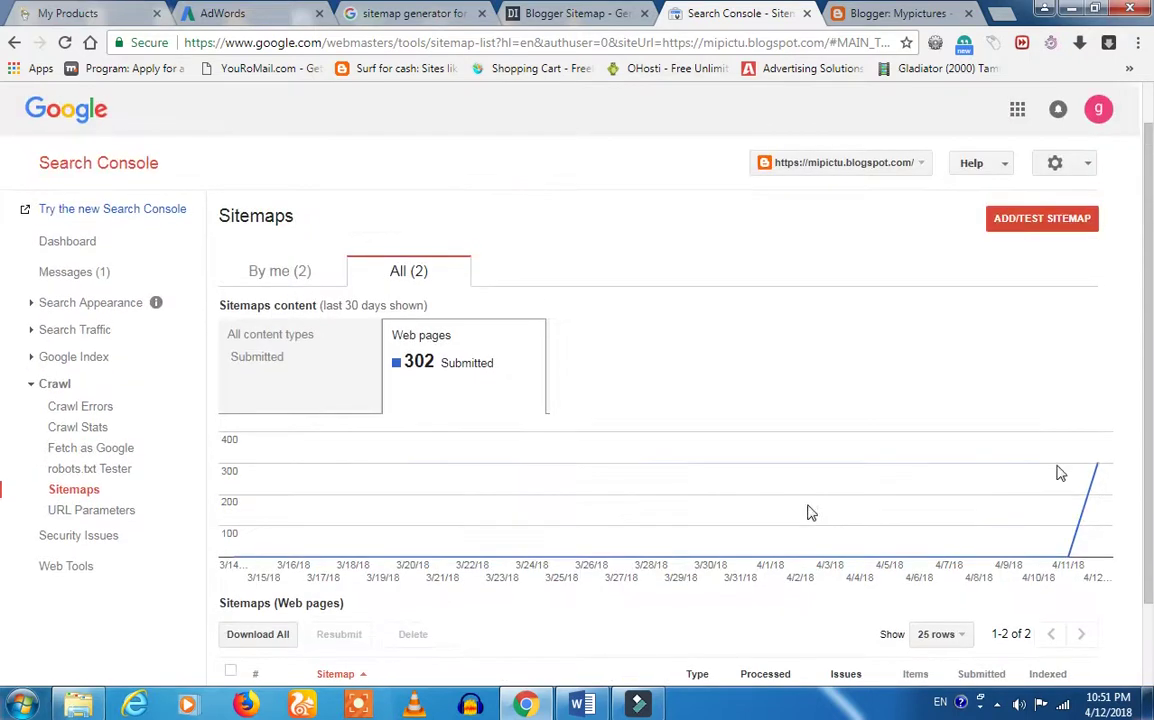
Step: Paste the sitemap path into a new Add/Test Sitemap box and change start-index to 301
left_click(1070, 230)
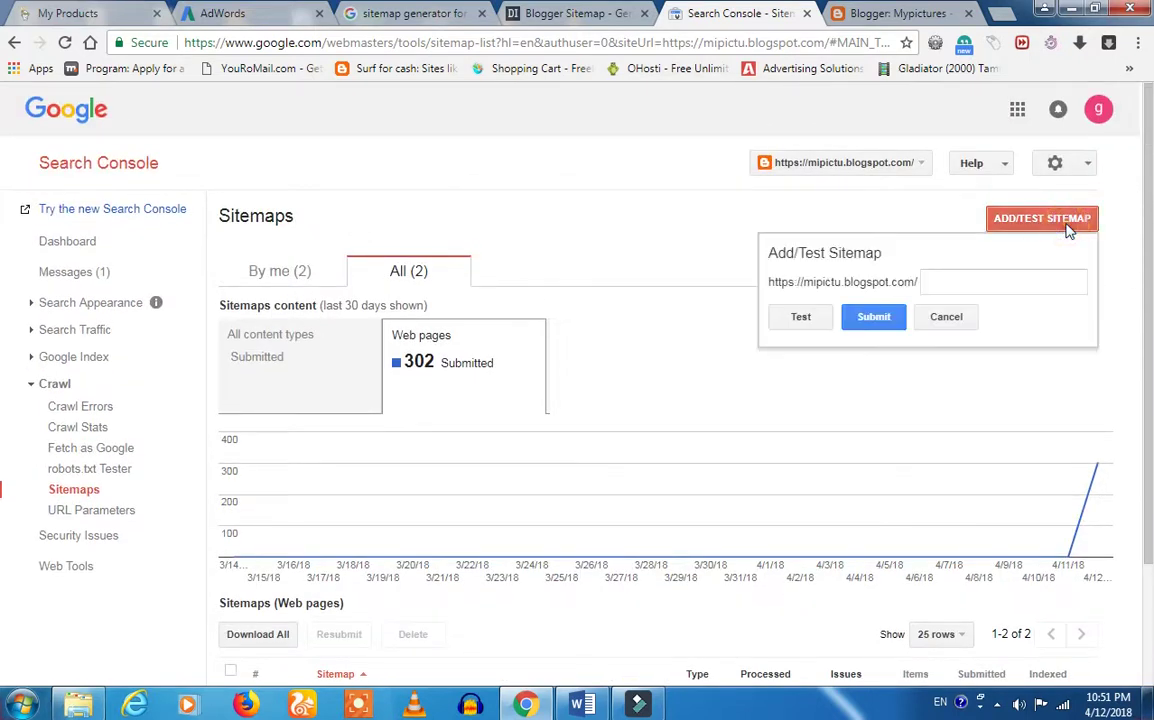
left_click(975, 284)
key("ctrl+v")
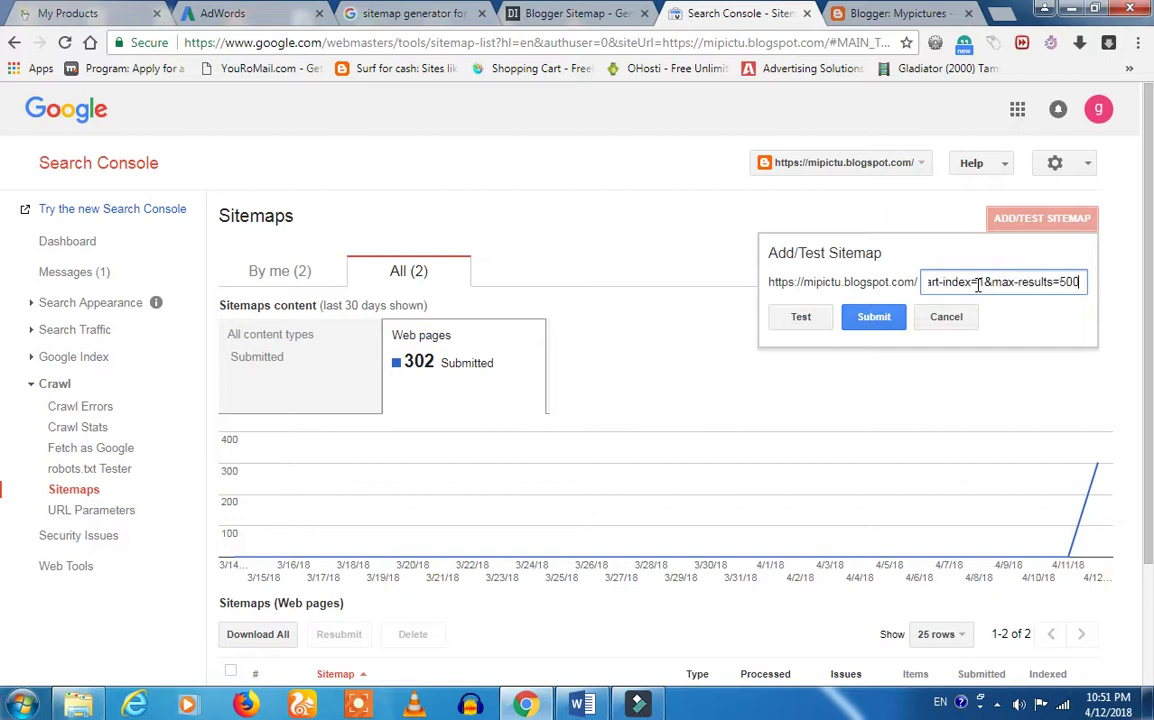
key("Home")
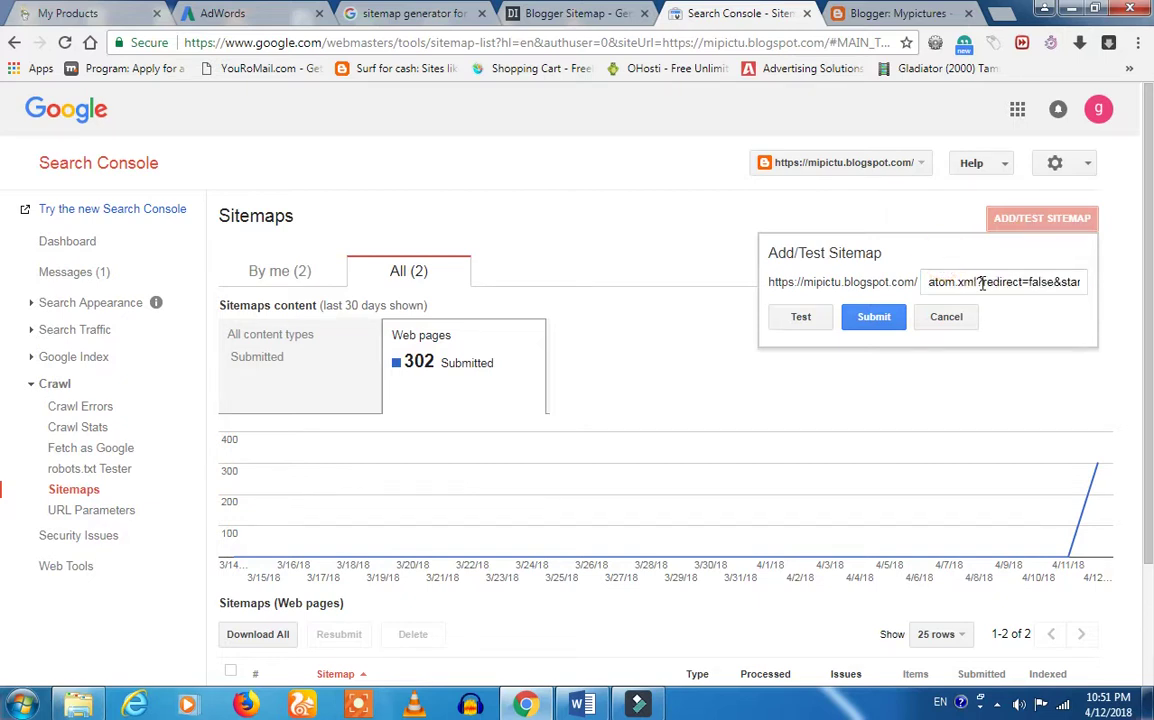
left_click(1002, 282)
key("Right")
key("Right")
key("Right")
key("Right")
key("Right")
key("Right")
key("Right")
key("Right")
key("Right")
key("Right")
key("Right")
key("Right")
key("Right")
key("Right")
key("Right")
key("Right")
key("Right")
key("Right")
key("Right")
key("Right")
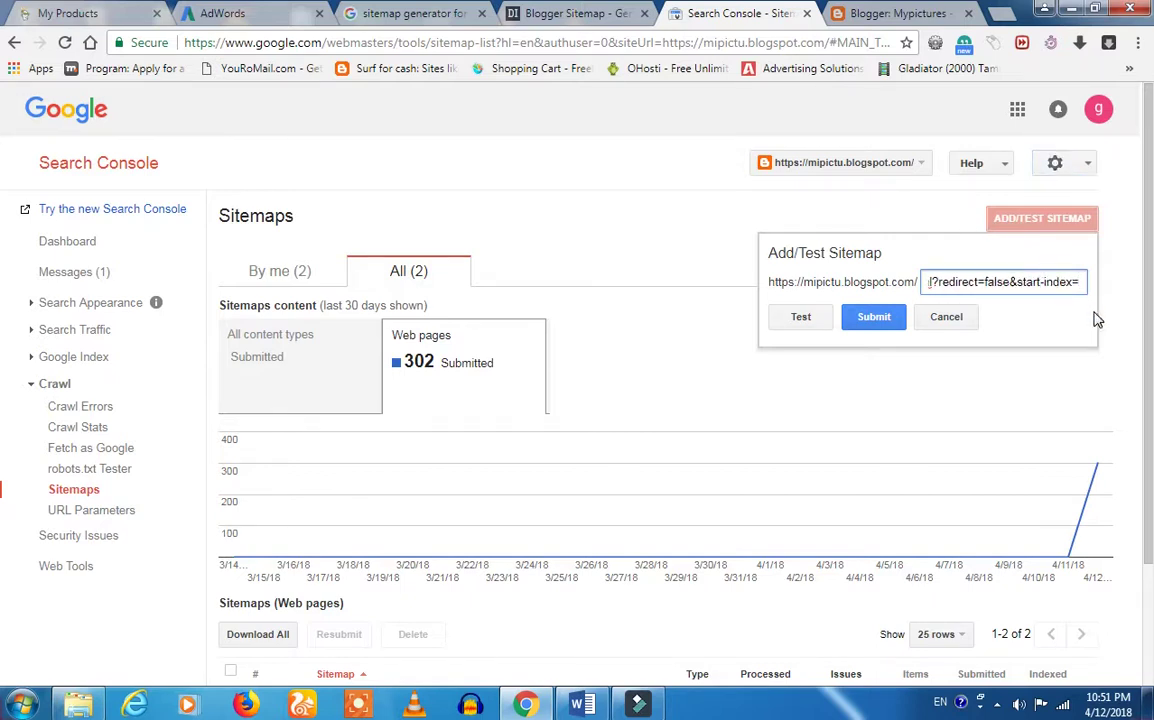
type("1&max-res")
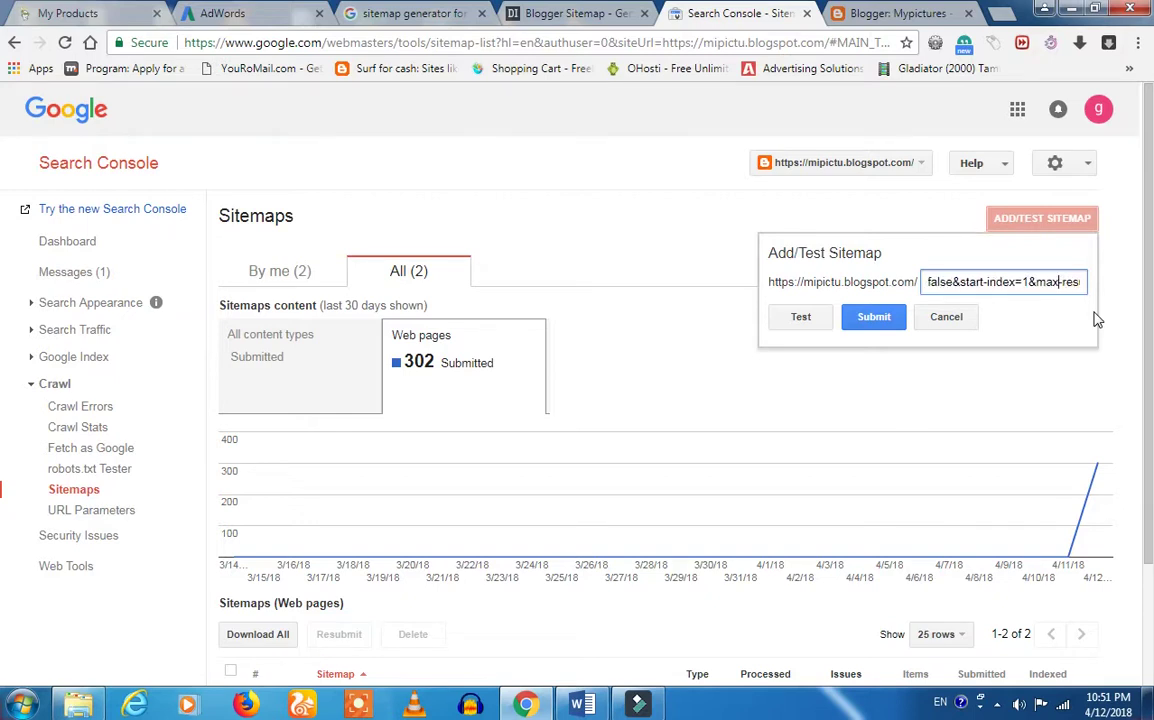
key("BackSpace")
type("301")
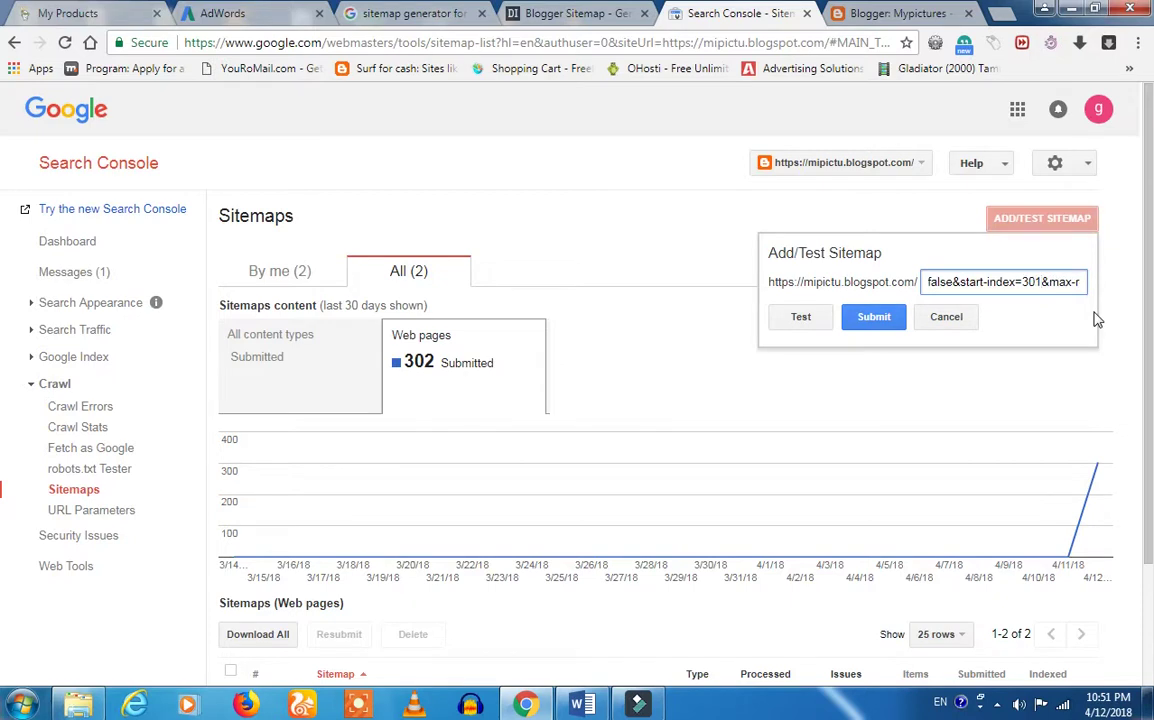
Step: Check the blog's post count, set max-results to 450, and submit the third sitemap
left_click(868, 13)
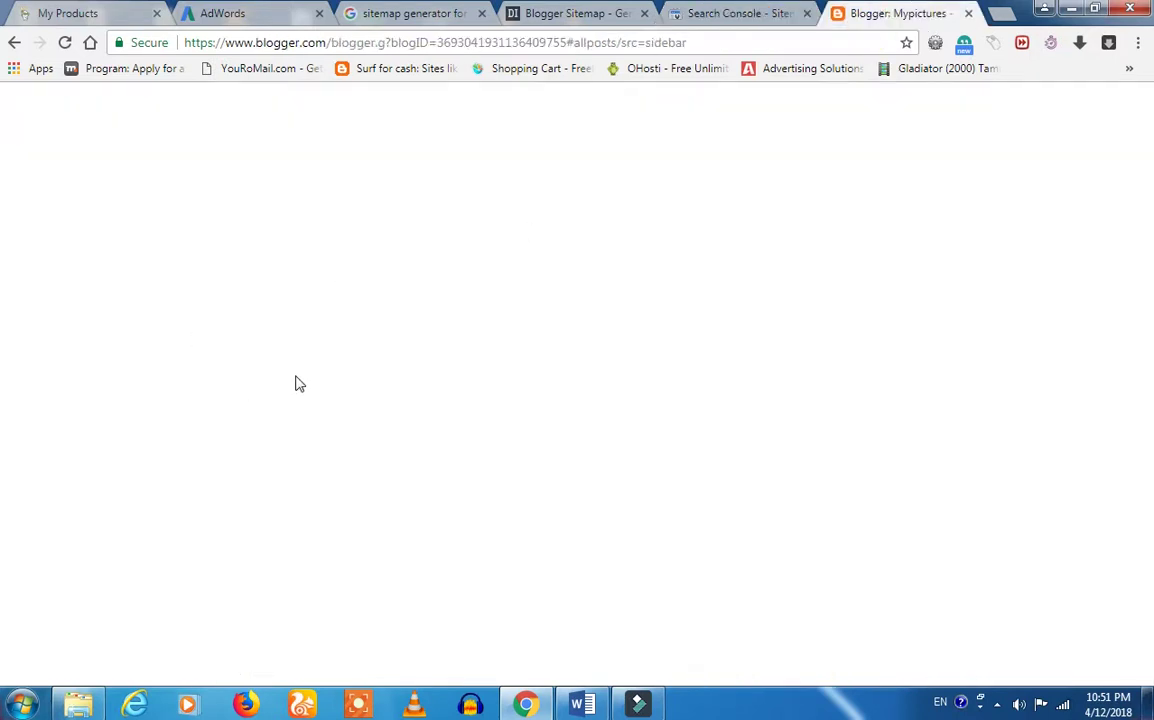
left_click(722, 12)
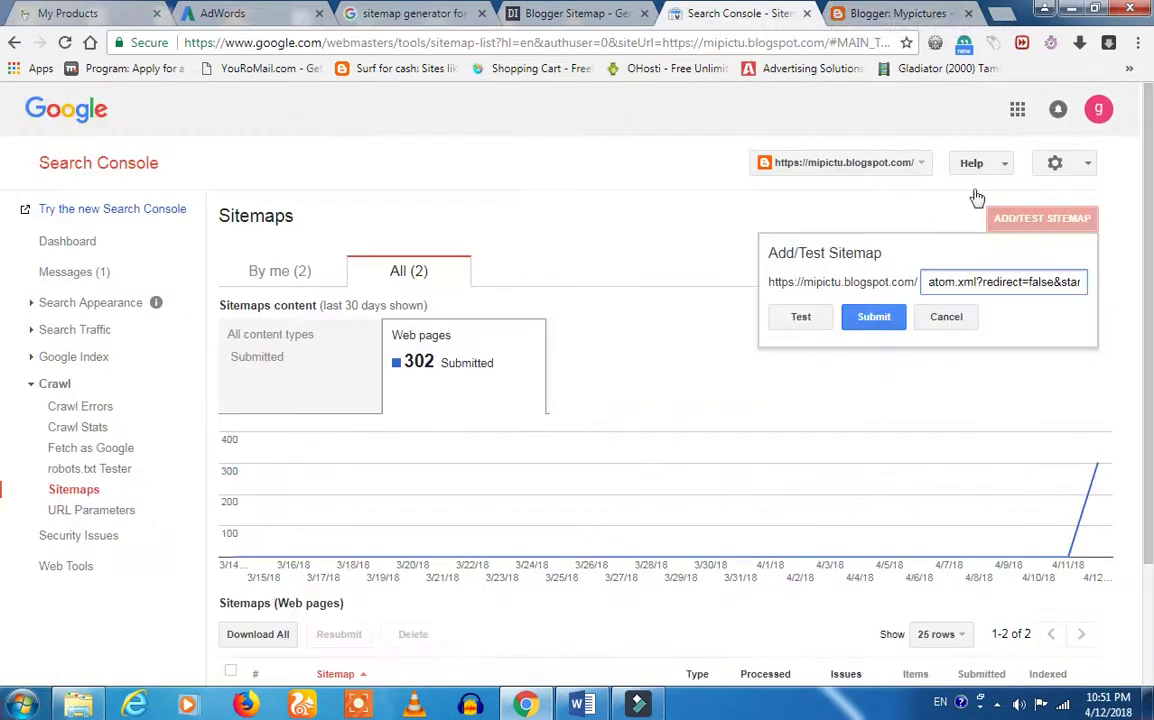
left_click(1043, 282)
type("t-index=301")
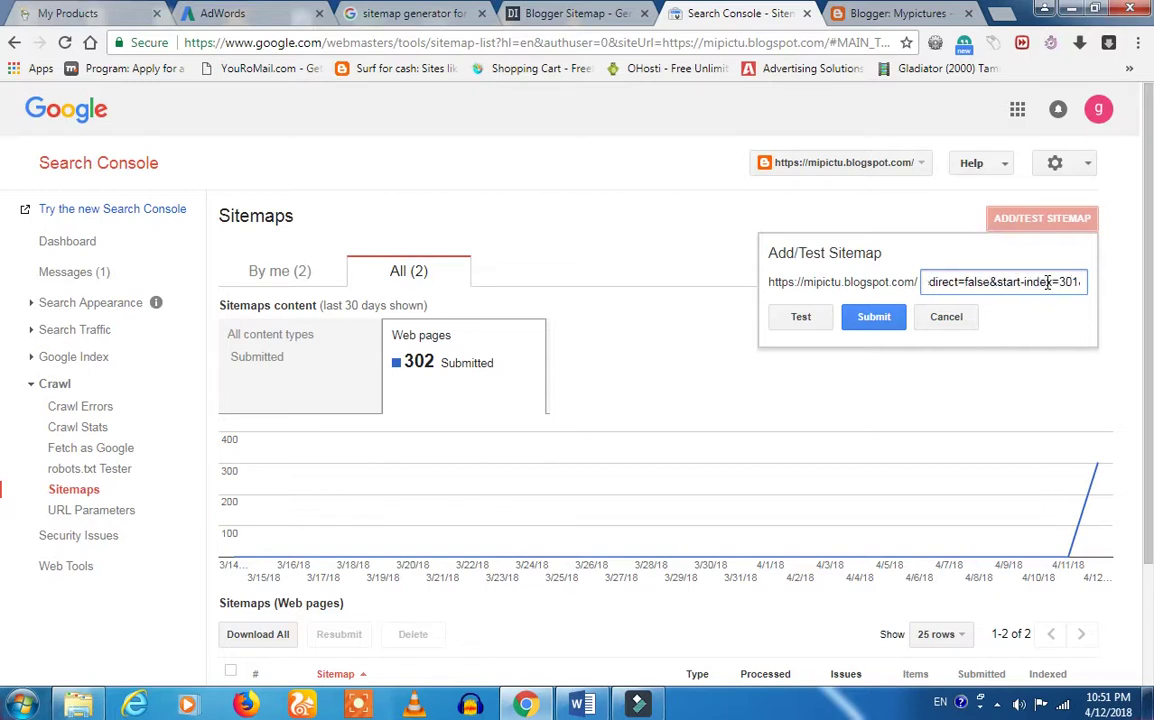
type("&max")
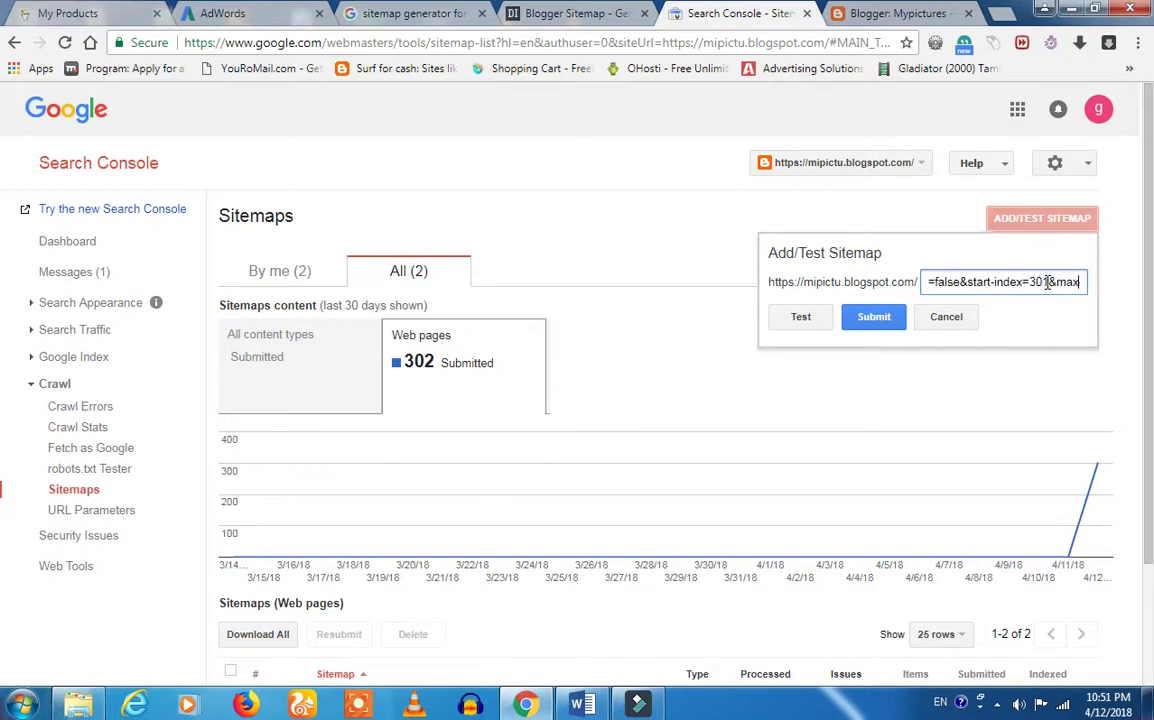
type("-results=500")
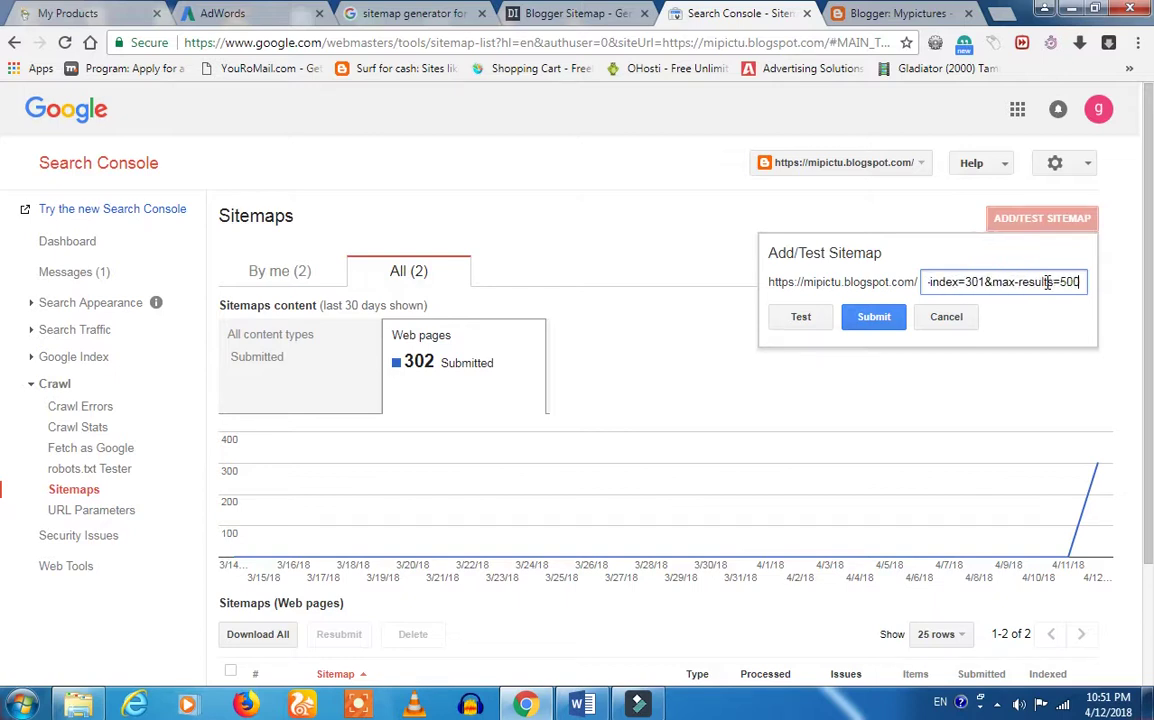
key("BackSpace")
key("BackSpace")
key("BackSpace")
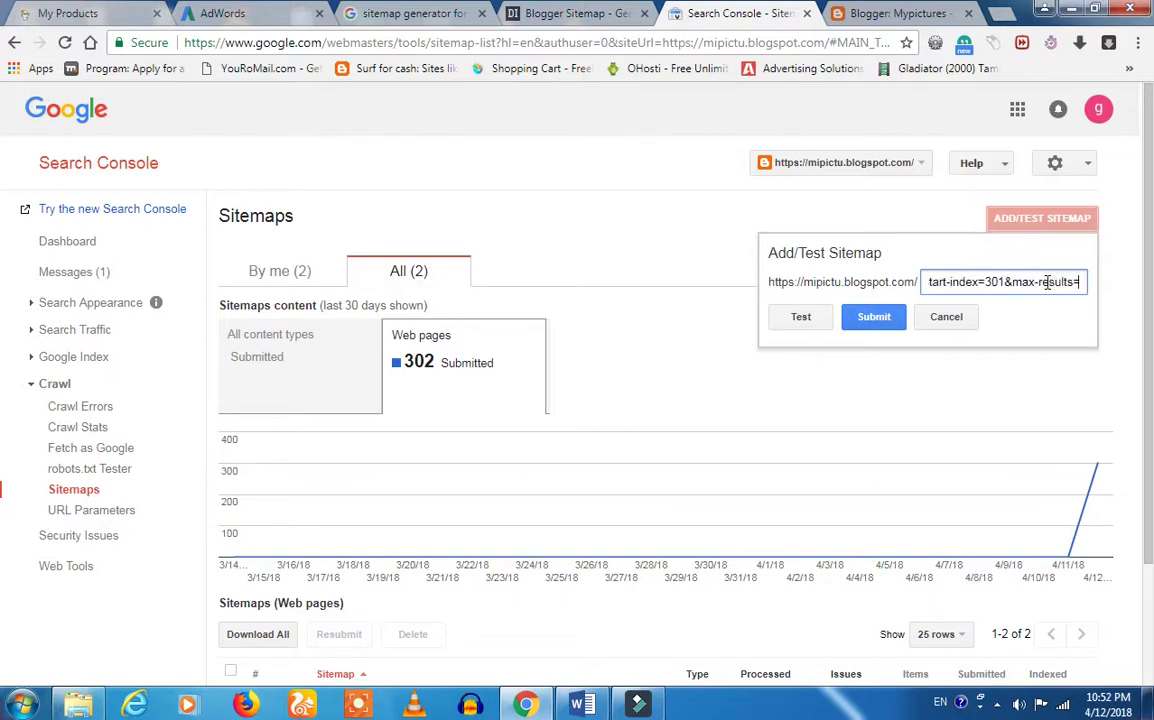
type("45")
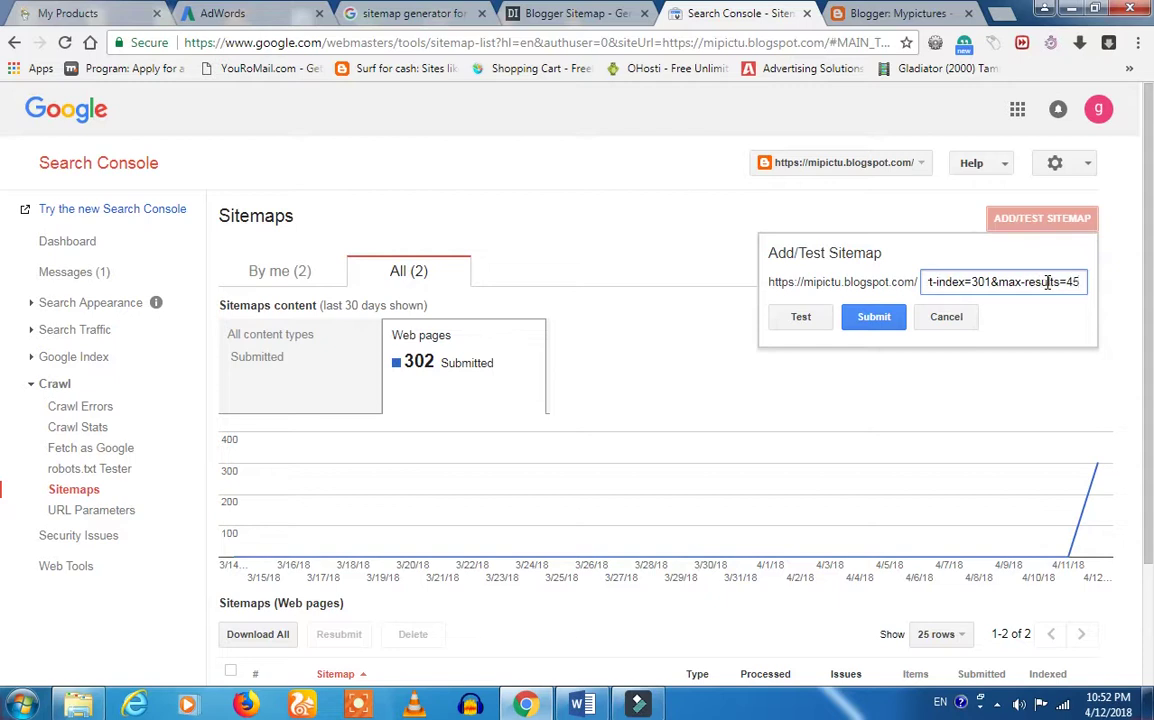
type("0")
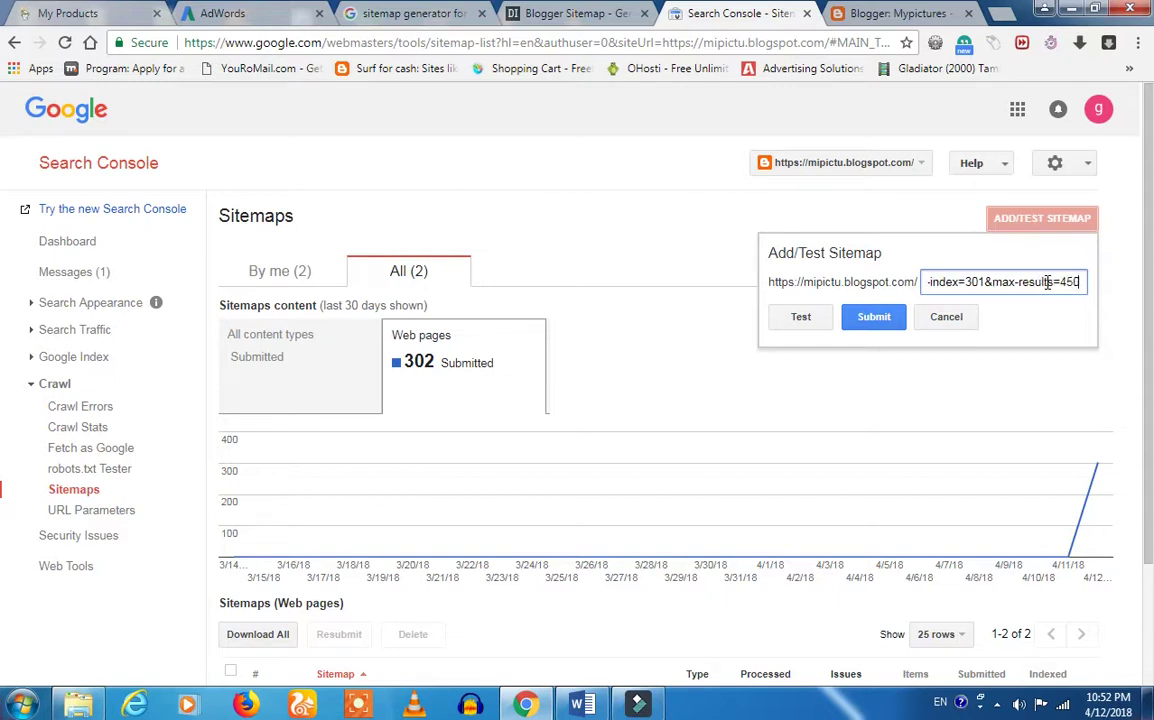
left_click(887, 324)
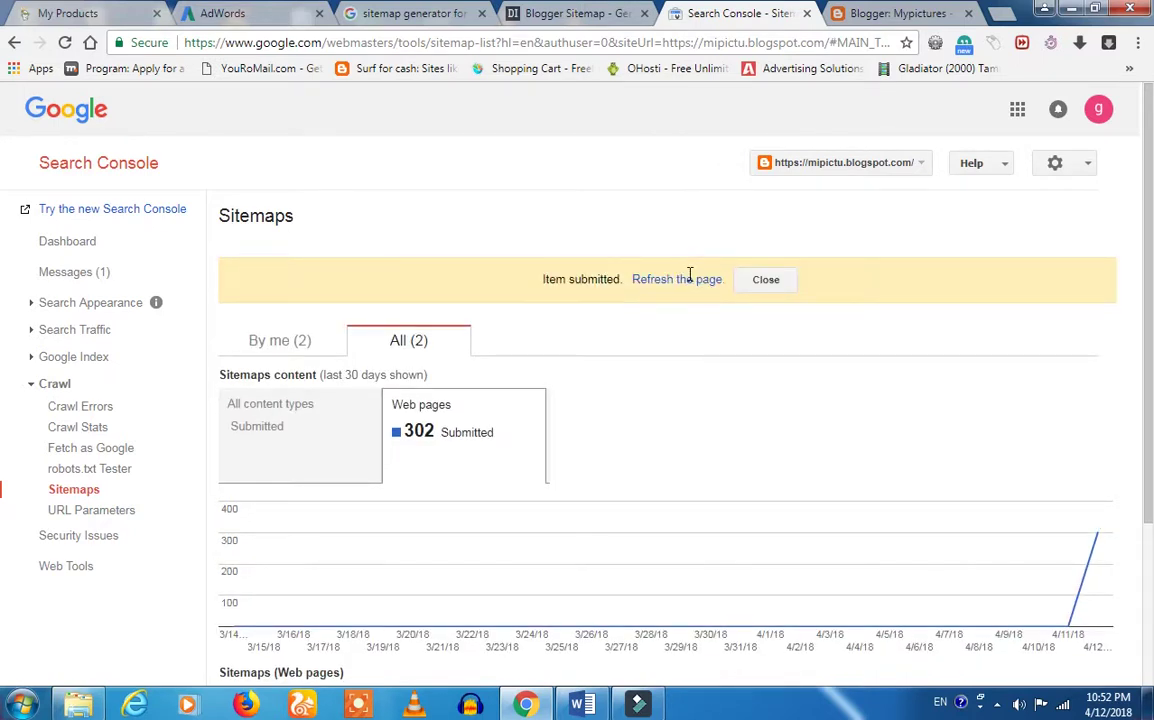
Step: Refresh to show 453 web pages submitted, highlight that count, and dismiss the colour scheme prompt
left_click(688, 279)
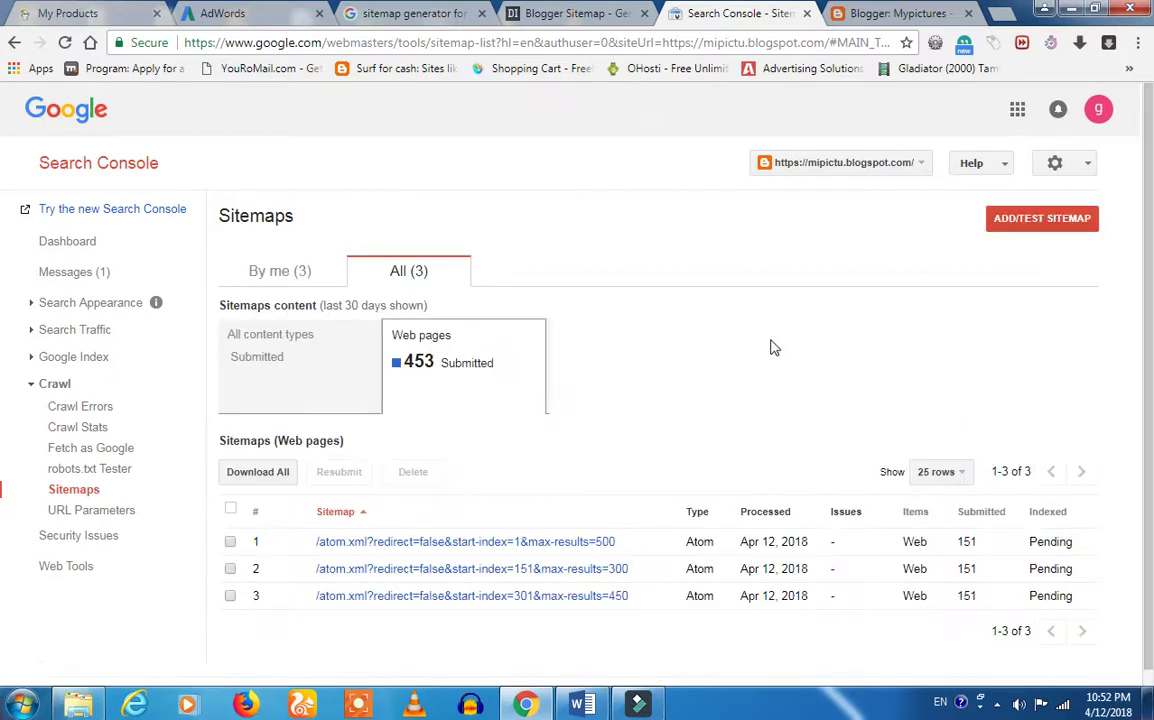
left_click(422, 368)
left_click_drag(422, 370, 465, 372)
left_click(450, 367)
left_click_drag(434, 366, 414, 364)
left_click(460, 370)
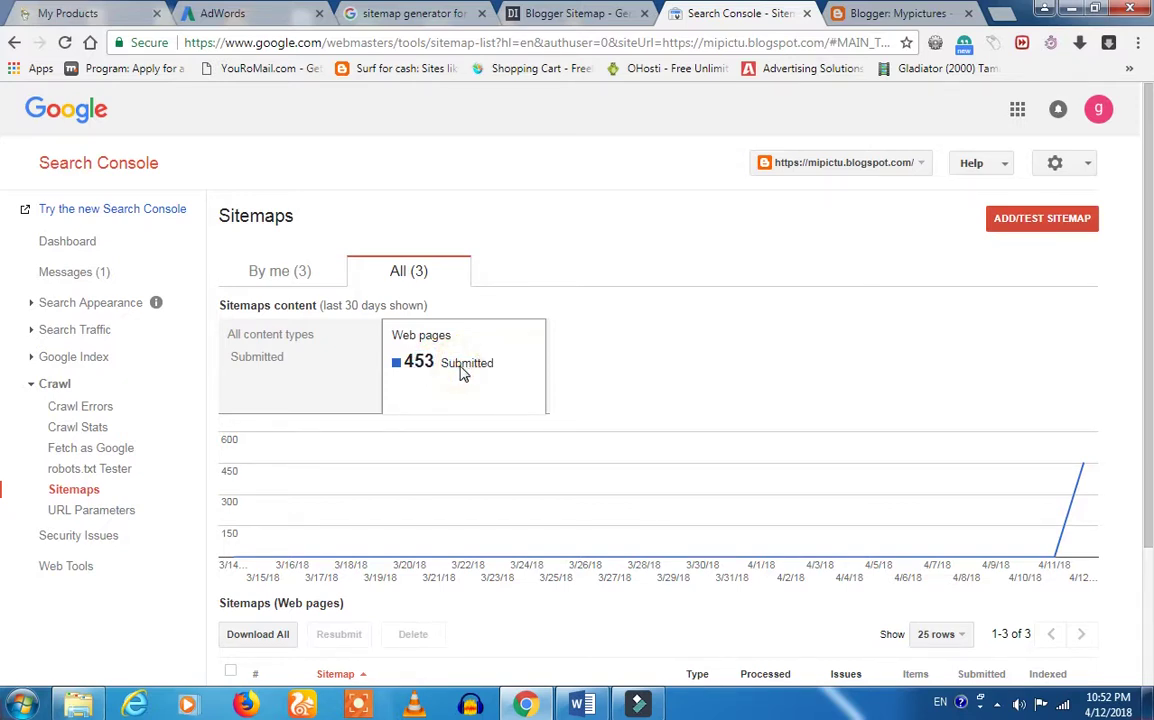
left_click_drag(437, 367, 414, 368)
left_click(467, 370)
left_click(572, 402)
Step: Submit the atom.xml sitemap with start-index=451 and max-results=500, then refresh to list it with 4 pages
left_click(1017, 219)
left_click(935, 281)
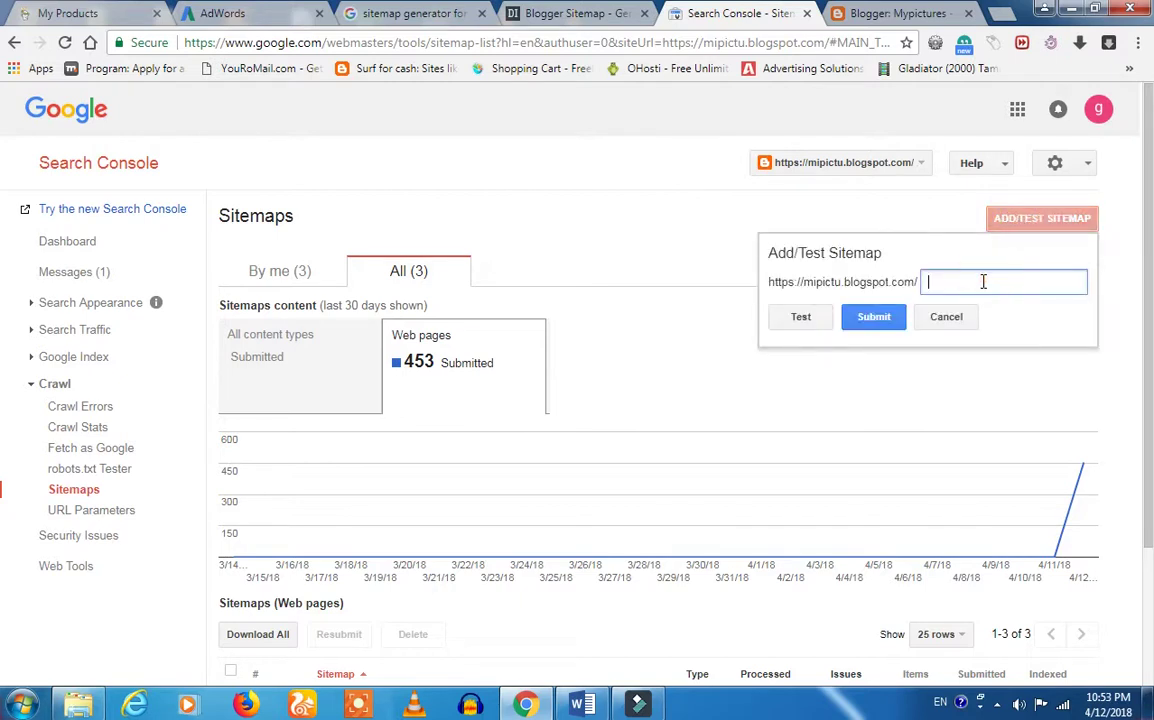
key("ctrl+v")
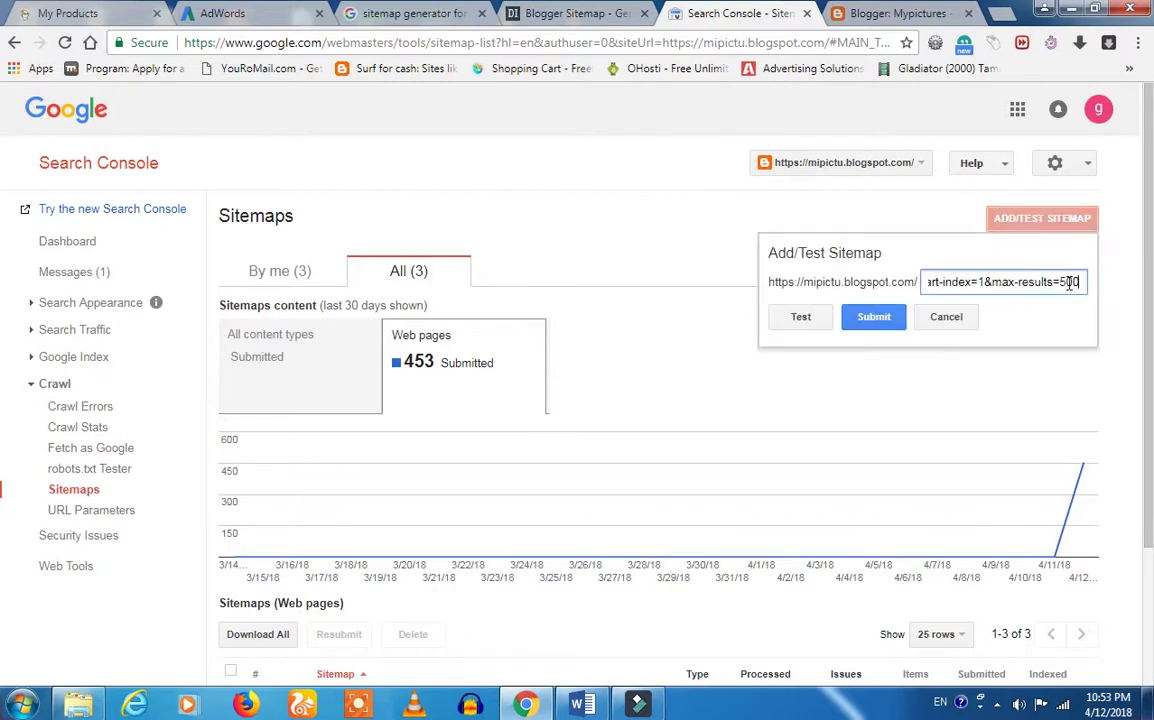
key("BackSpace")
key("BackSpace")
key("BackSpace")
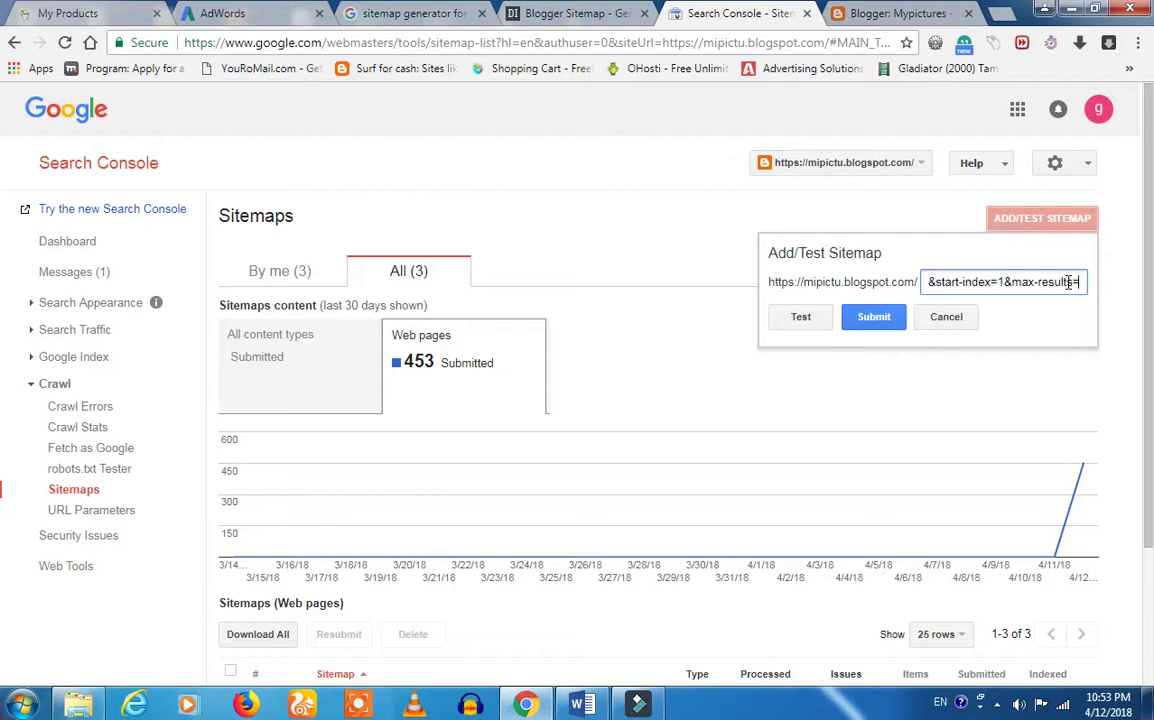
type("500")
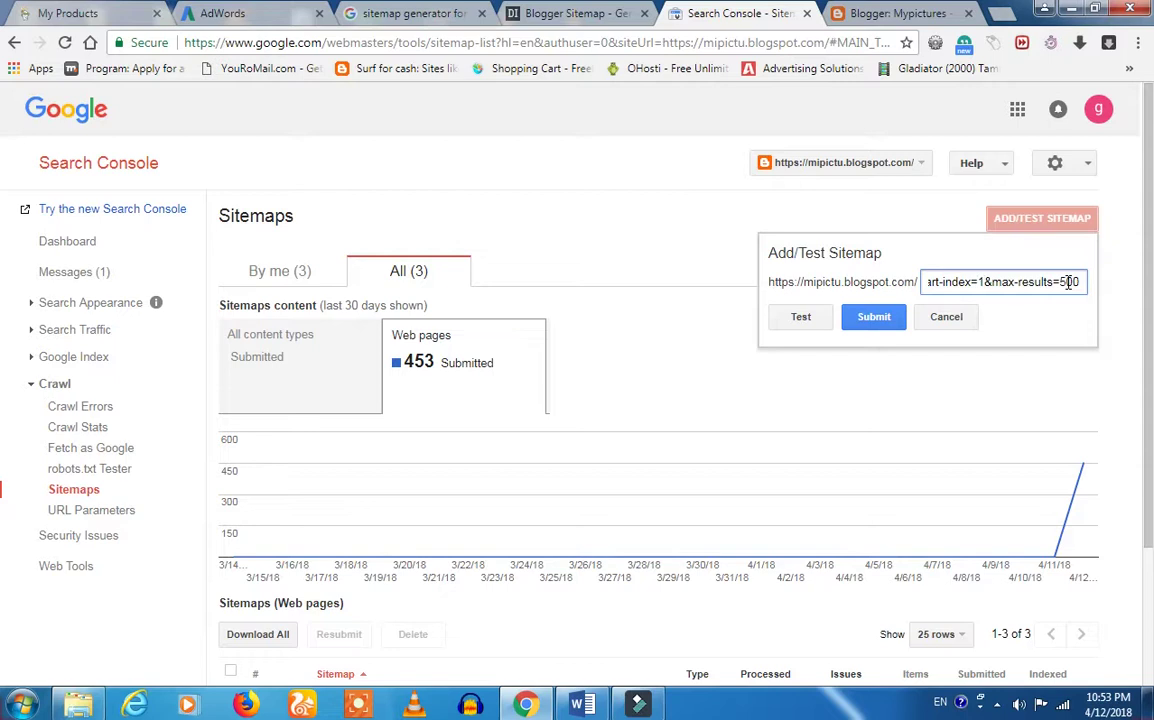
key("BackSpace")
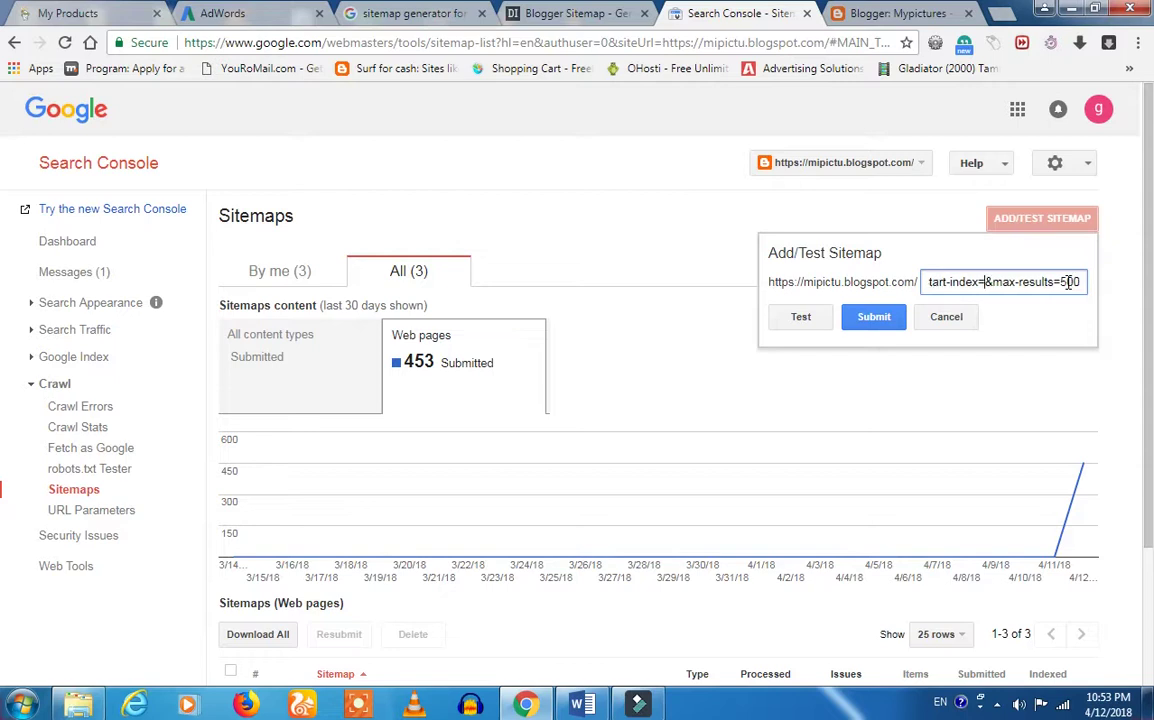
type("451")
left_click(862, 316)
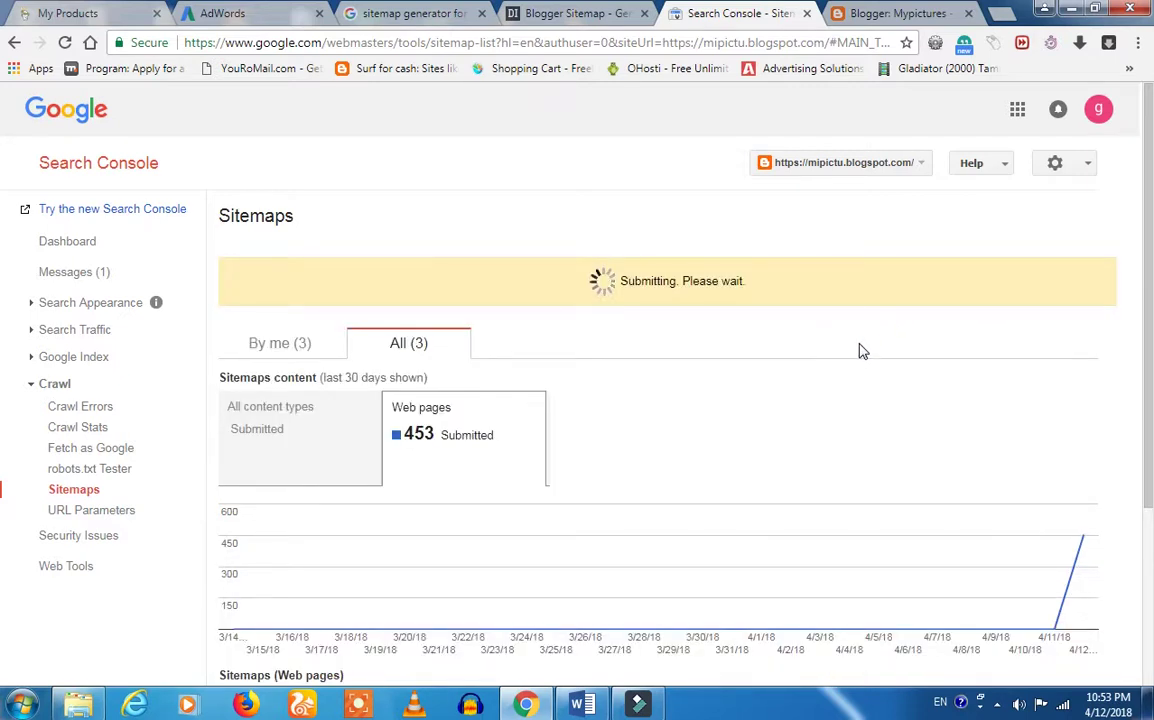
left_click(688, 279)
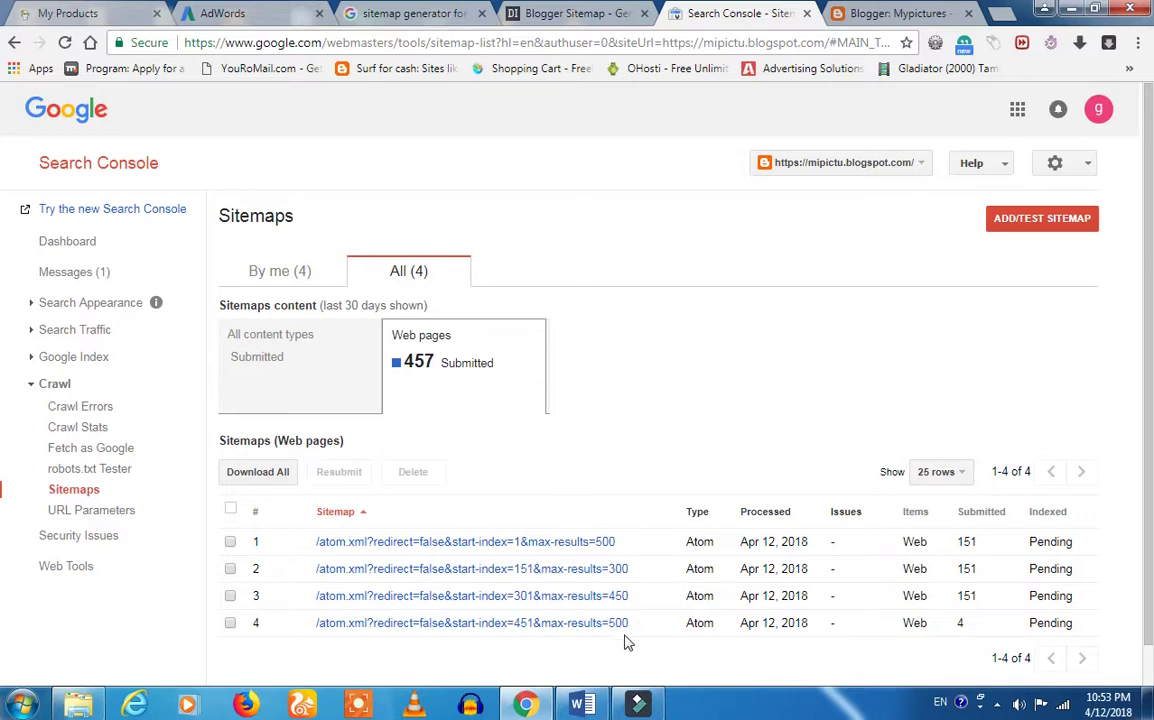
scroll(623, 634, "down", 2)
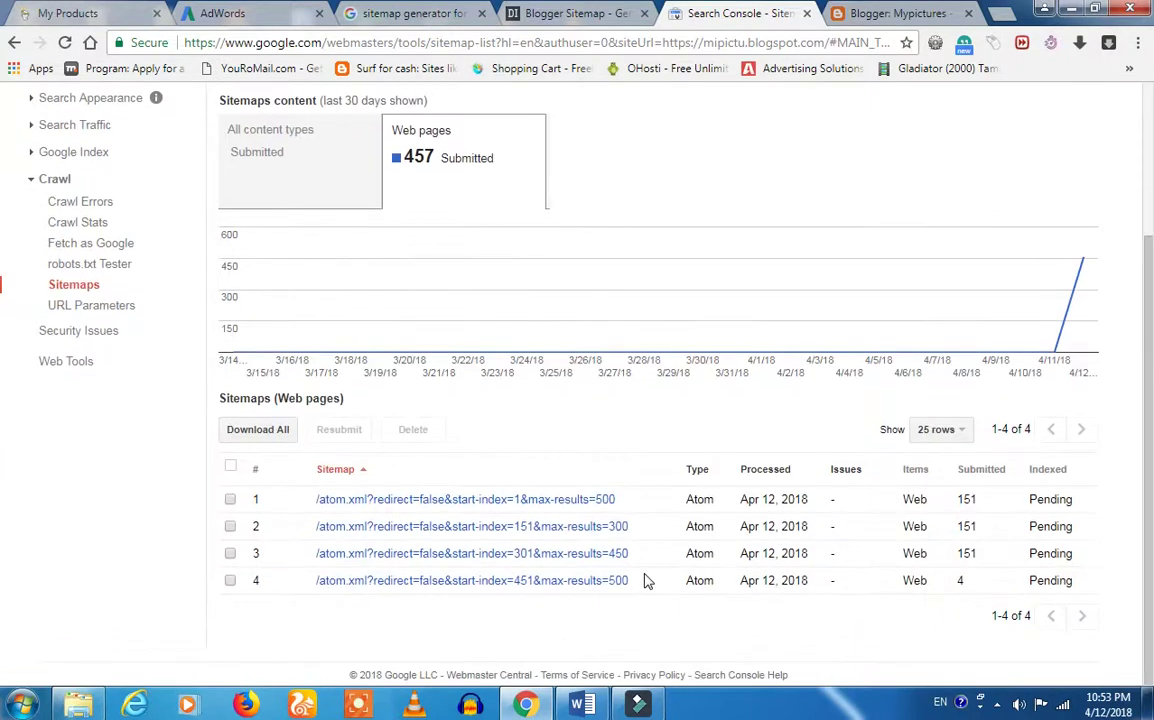
double_click(406, 160)
left_click(466, 167)
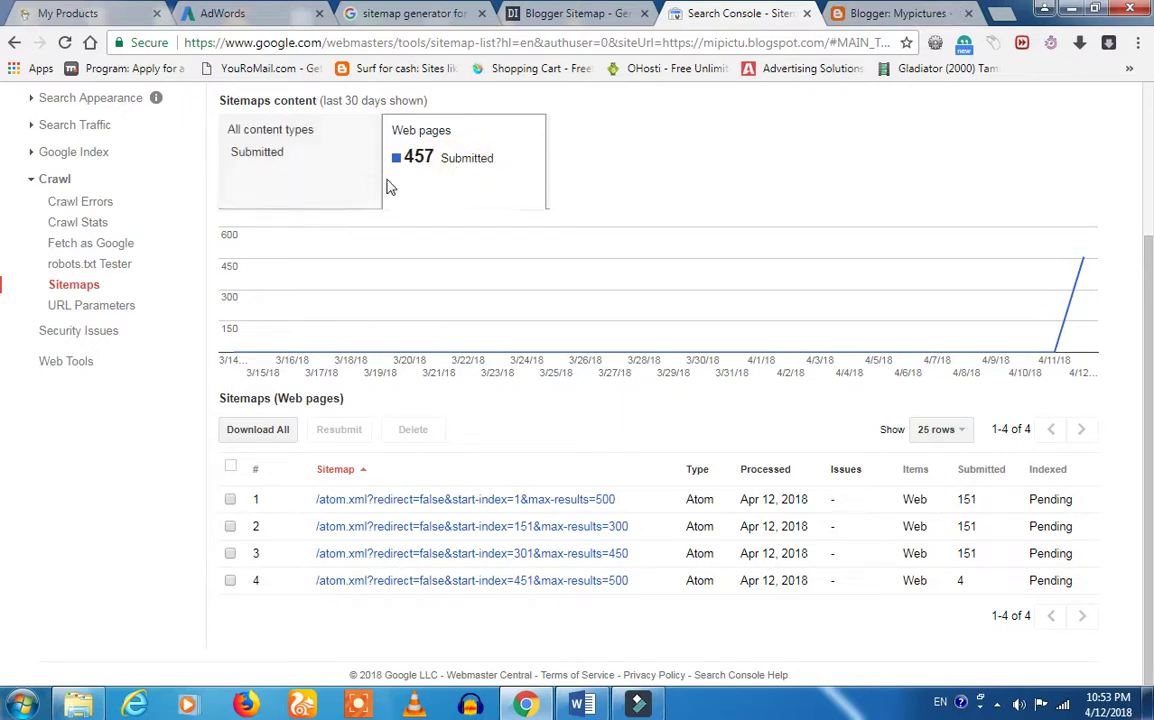
double_click(412, 159)
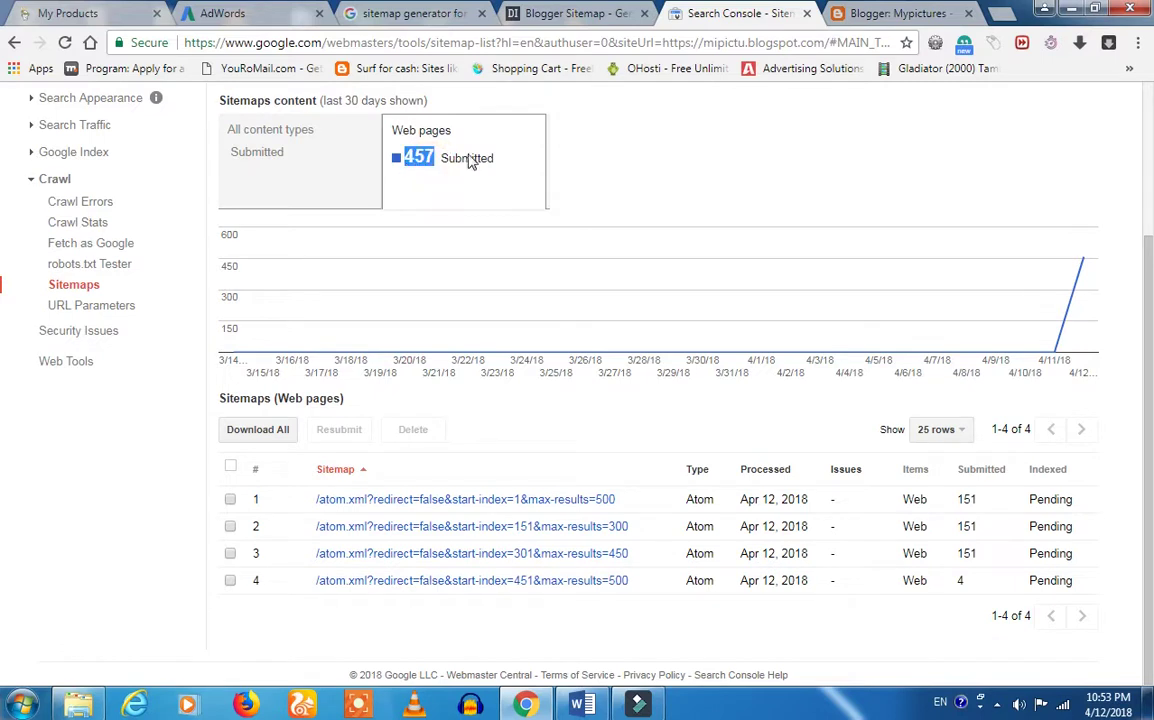
left_click(468, 160)
scroll(490, 205, "up", 1)
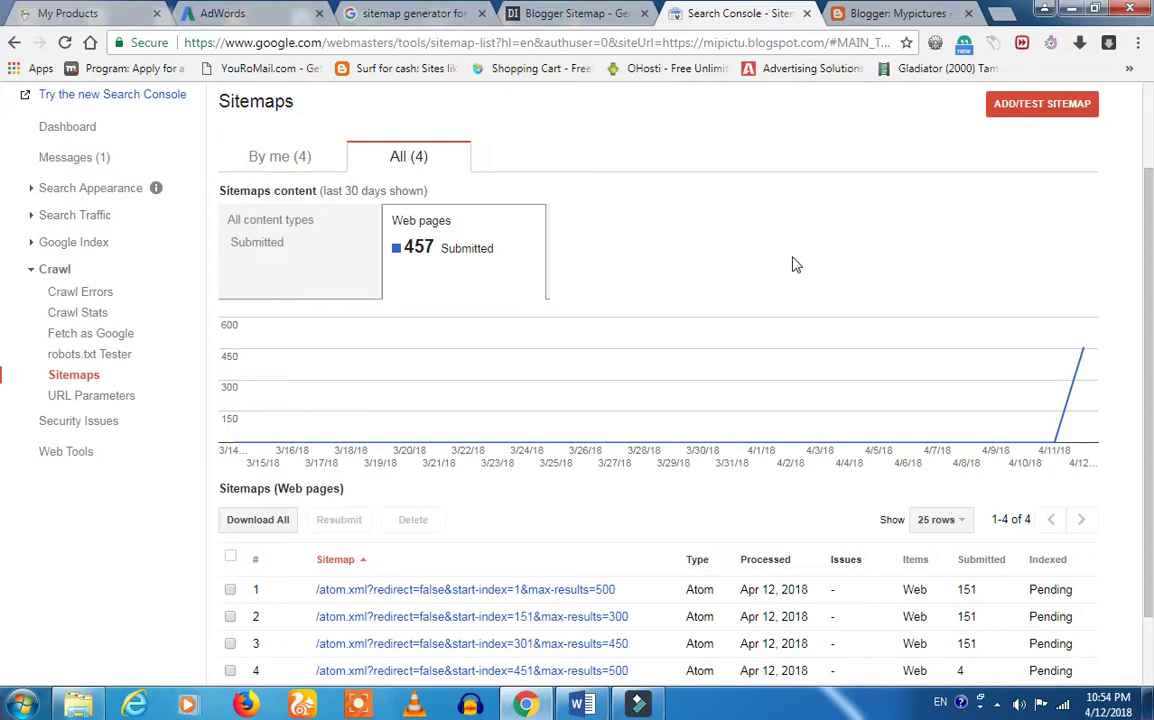
scroll(791, 263, "down", 2)
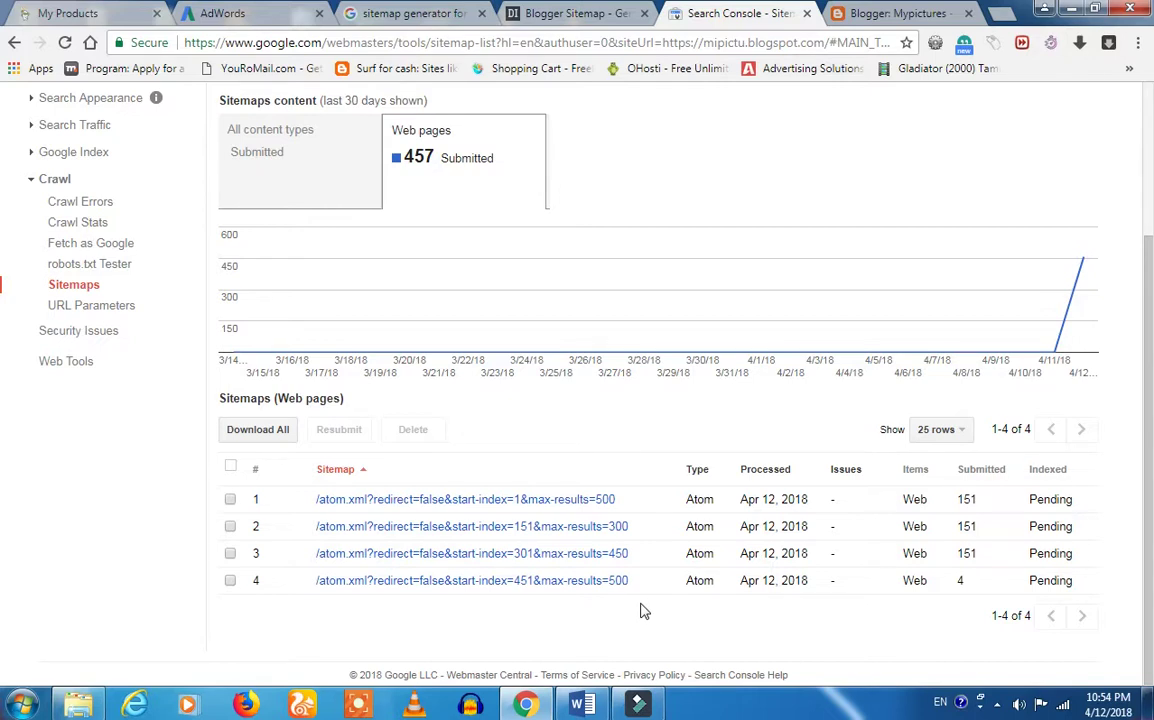
scroll(690, 602, "up", 2)
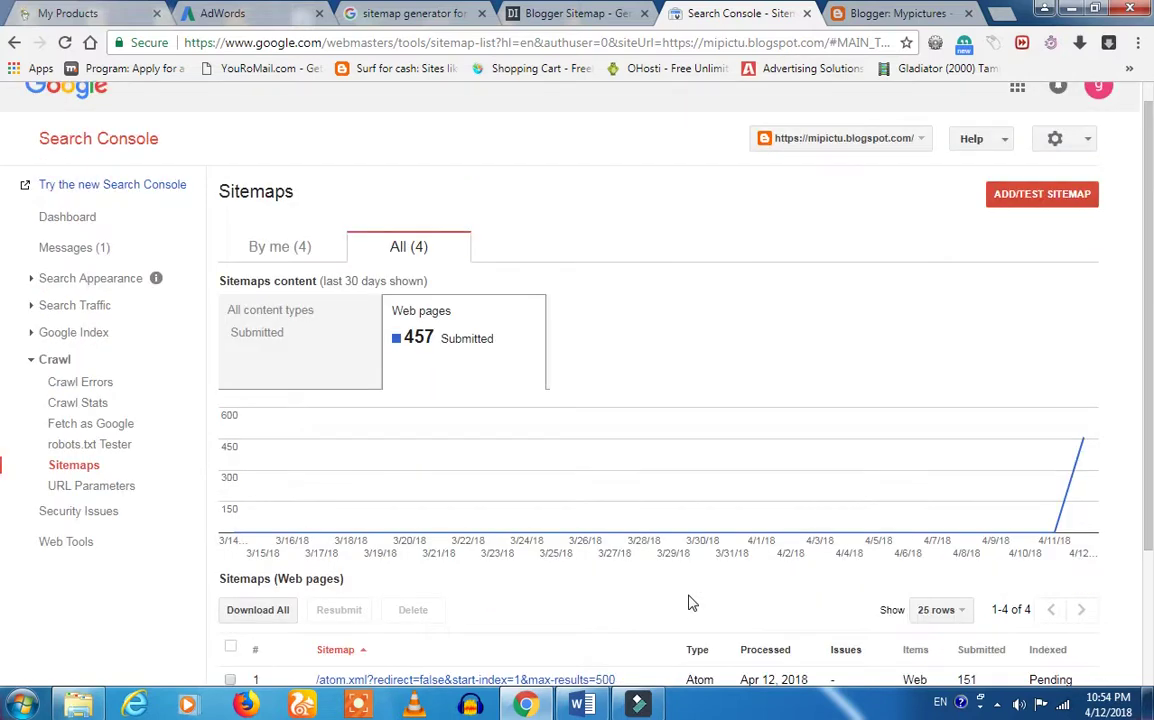